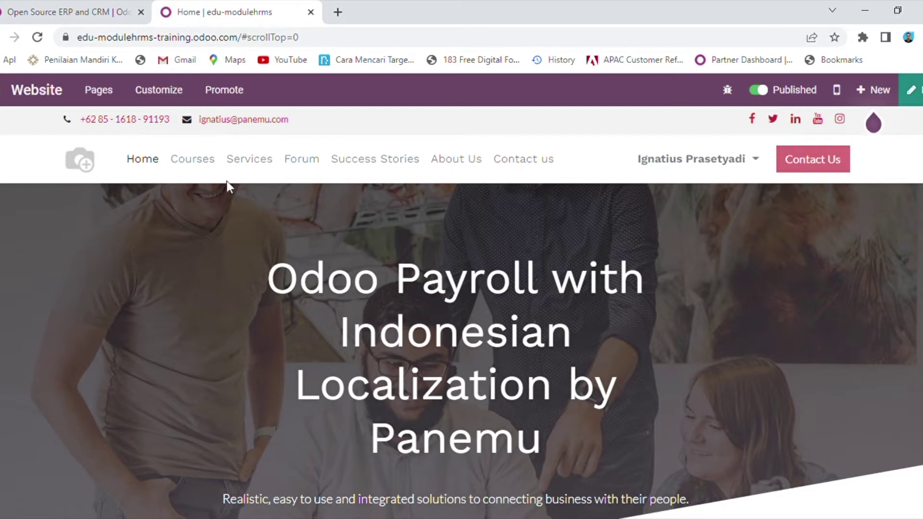
Step: Open the list of salary structures in the Payroll application
{"action": "left_click", "coordinate": [0, 90]}
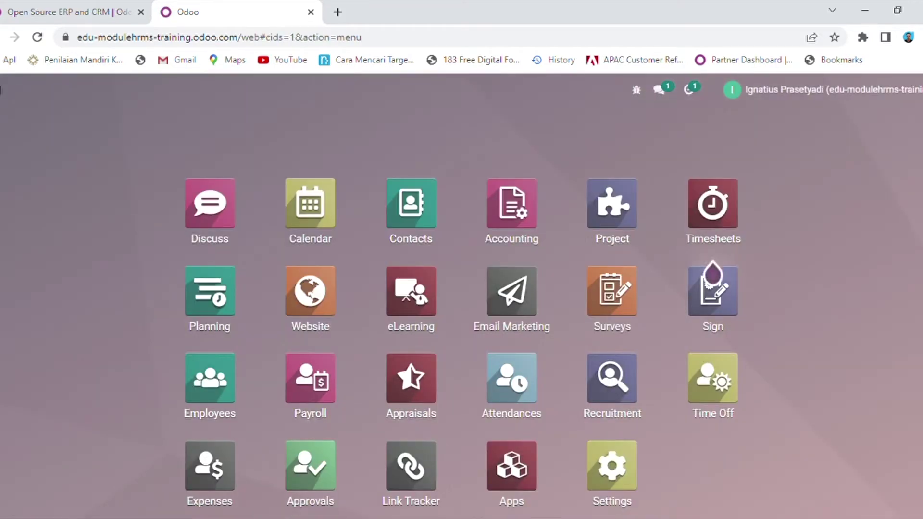
{"action": "left_click", "coordinate": [300, 371]}
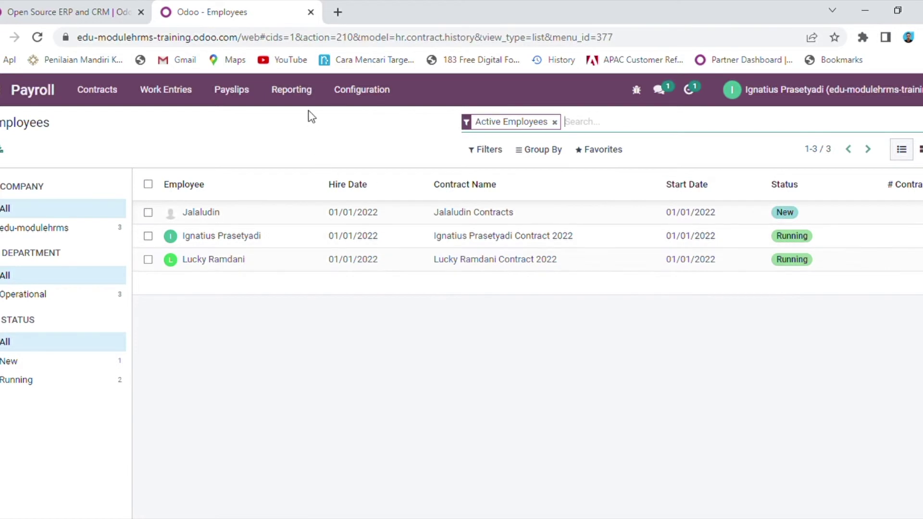
{"action": "left_click", "coordinate": [391, 101]}
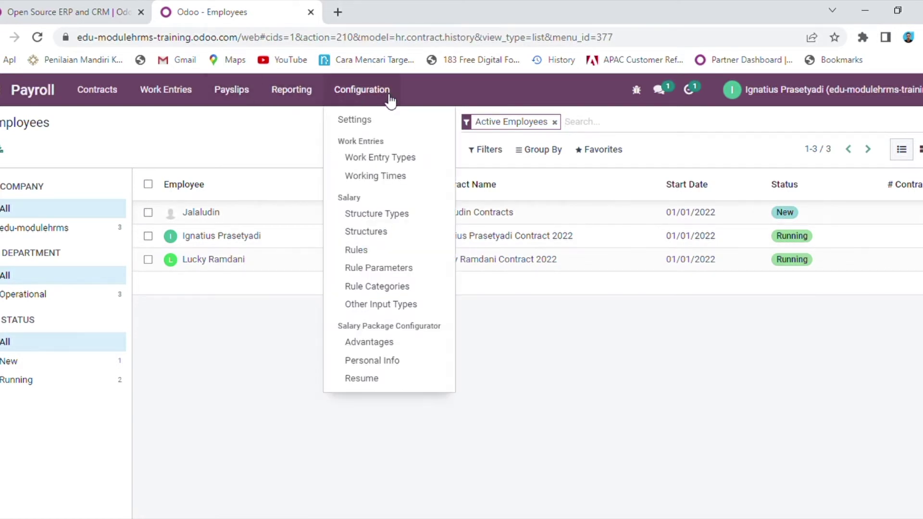
{"action": "left_click", "coordinate": [384, 237]}
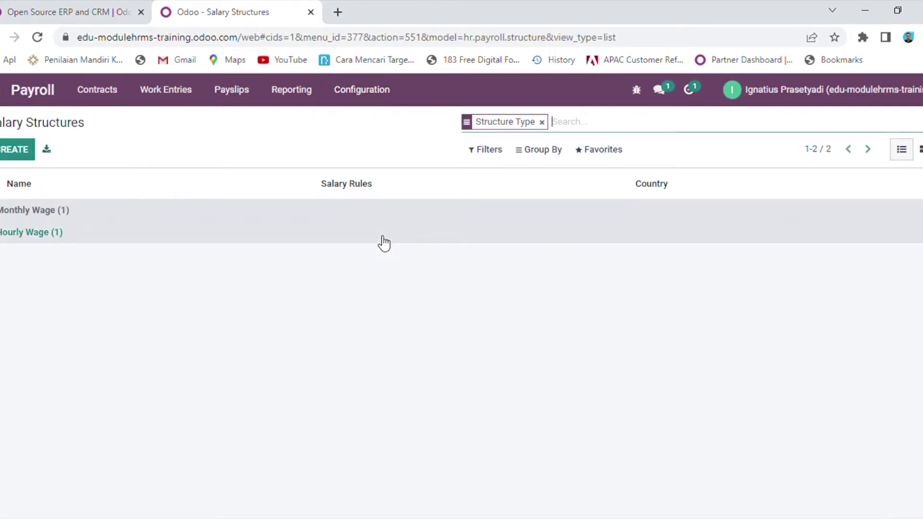
Step: Expand the Monthly Wage and Hourly Wage groups and open the Pekerja Tetap salary structure
{"action": "left_click", "coordinate": [64, 213]}
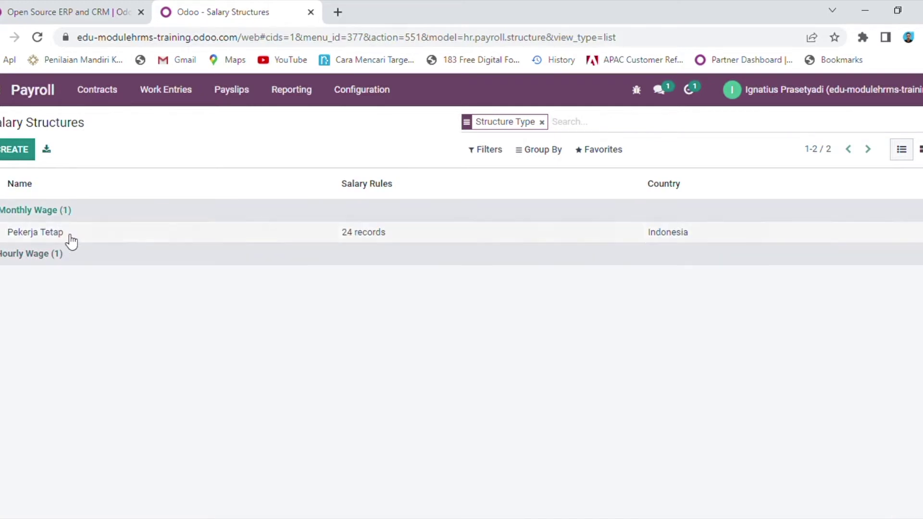
{"action": "left_click", "coordinate": [65, 253]}
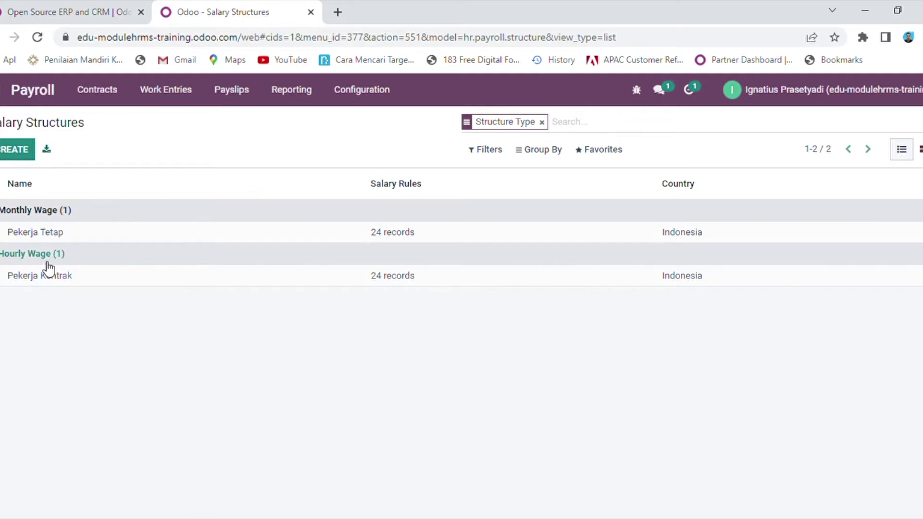
{"action": "left_click", "coordinate": [35, 238]}
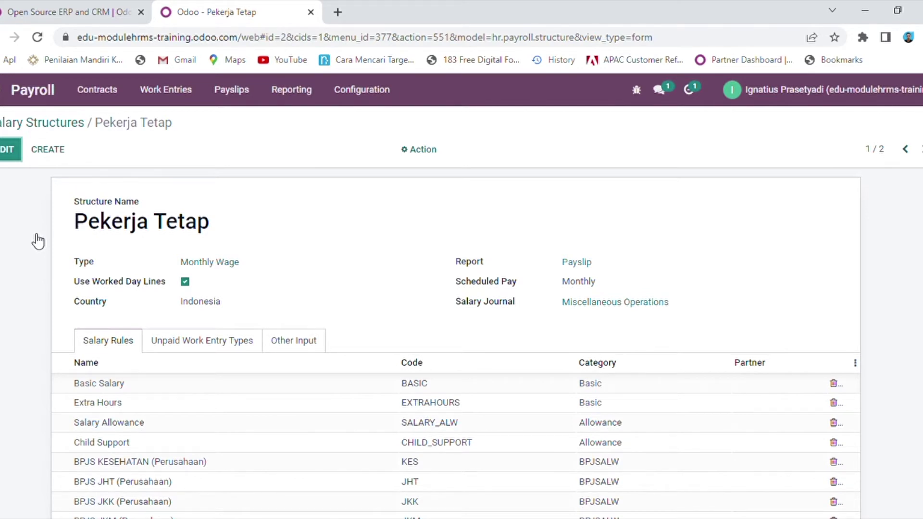
Step: Examine the Pekerja Tetap salary rules, covering basic pay, allowances, BPJS contributions, net salary, PTKP, PKP and the PPh 21 brackets
{"action": "scroll", "coordinate": [109, 310], "scroll_direction": "down", "scroll_amount": 3}
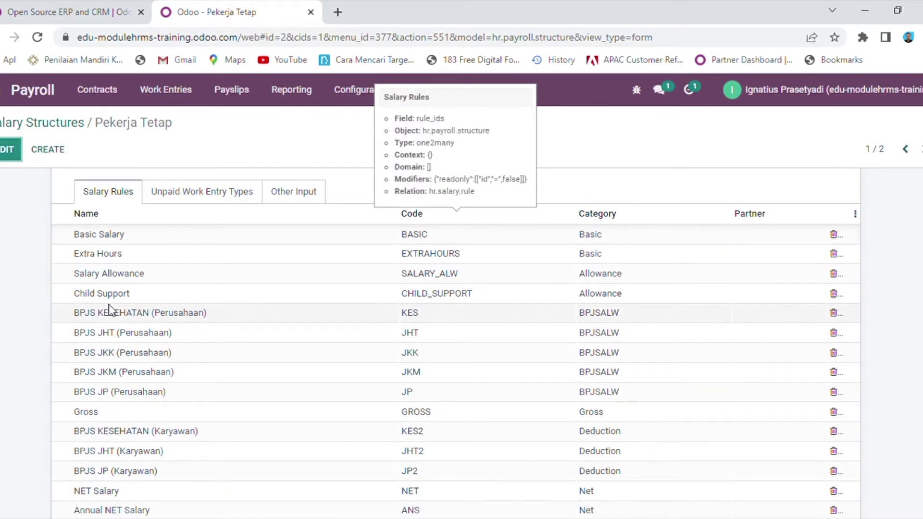
{"action": "scroll", "coordinate": [110, 310], "scroll_direction": "up", "scroll_amount": 3}
{"action": "scroll", "coordinate": [30, 313], "scroll_direction": "down", "scroll_amount": 1}
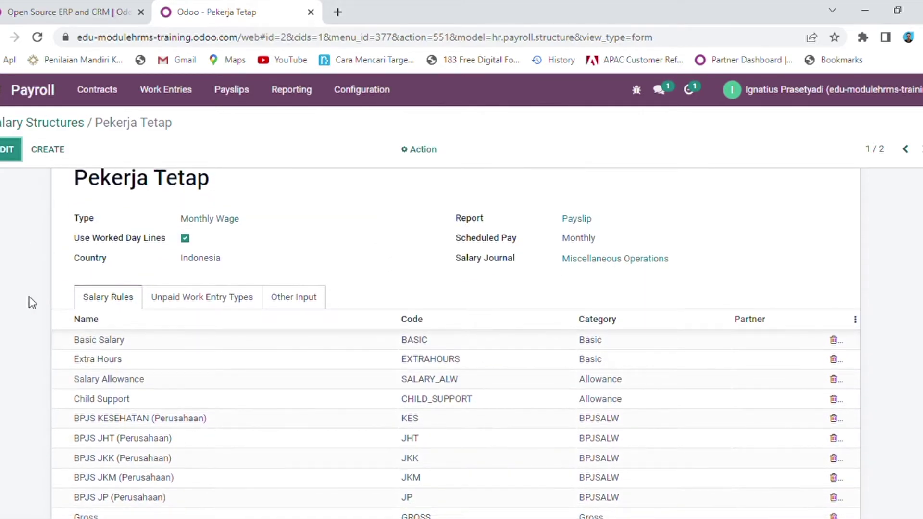
{"action": "scroll", "coordinate": [32, 302], "scroll_direction": "down", "scroll_amount": 1}
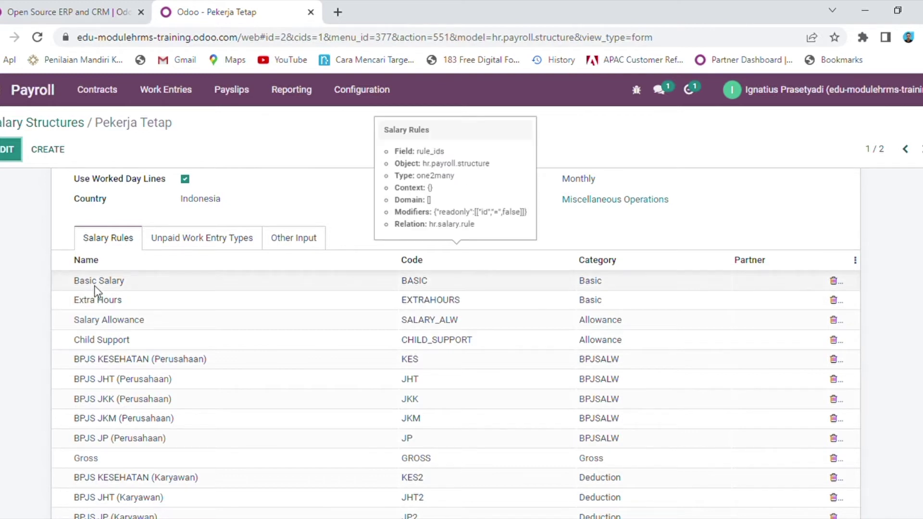
{"action": "scroll", "coordinate": [95, 286], "scroll_direction": "up", "scroll_amount": 2}
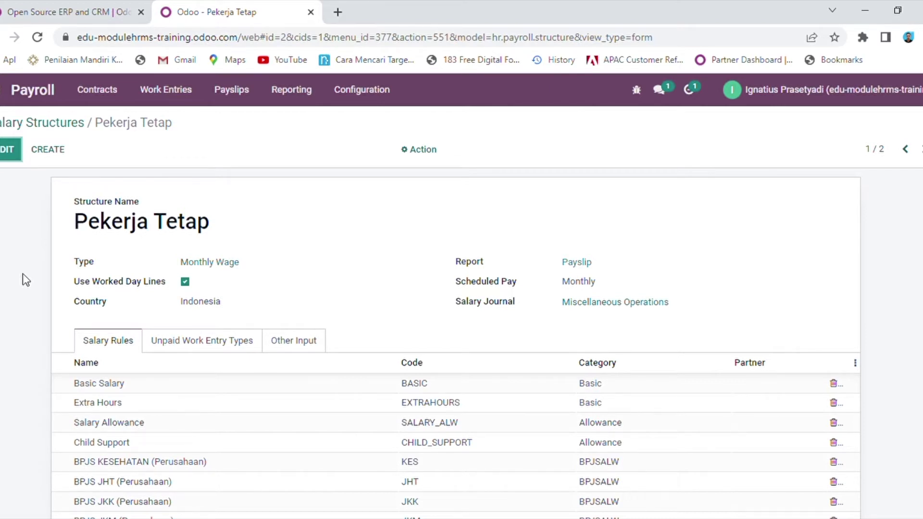
{"action": "scroll", "coordinate": [26, 280], "scroll_direction": "down", "scroll_amount": 3}
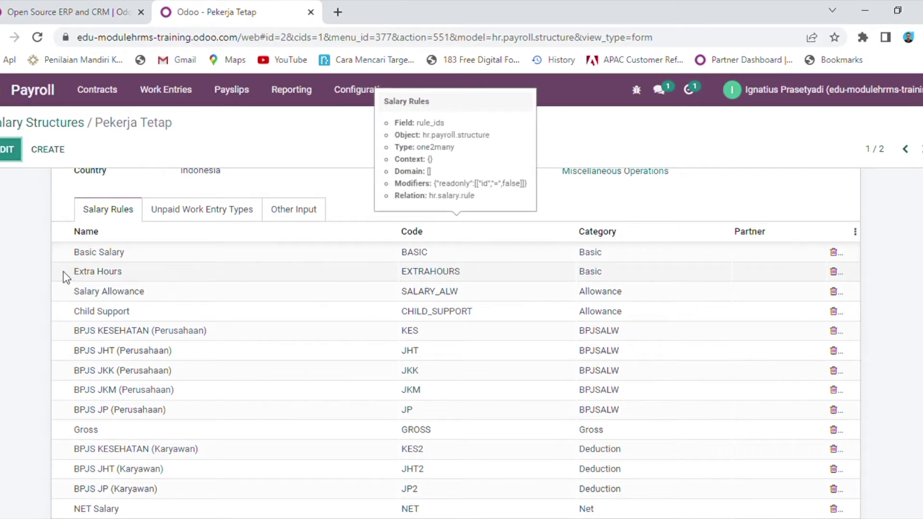
{"action": "scroll", "coordinate": [50, 271], "scroll_direction": "down", "scroll_amount": 2}
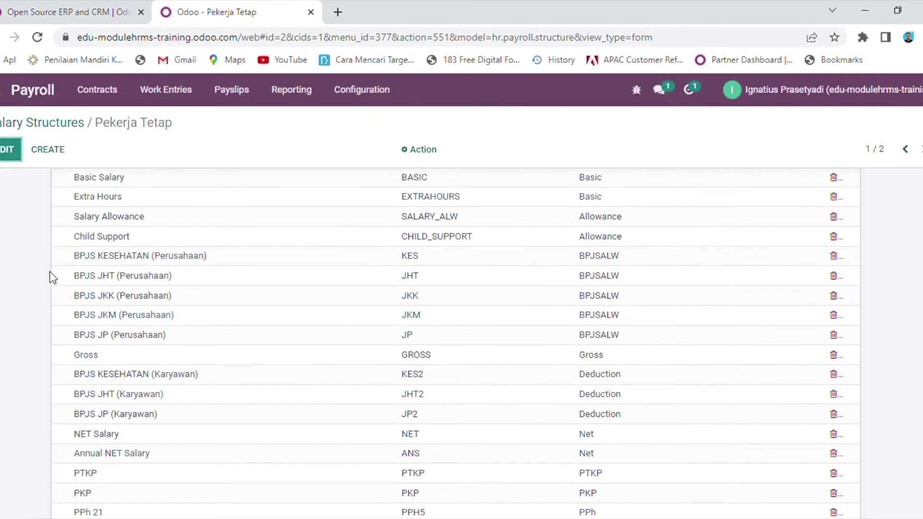
{"action": "scroll", "coordinate": [50, 271], "scroll_direction": "up", "scroll_amount": 1}
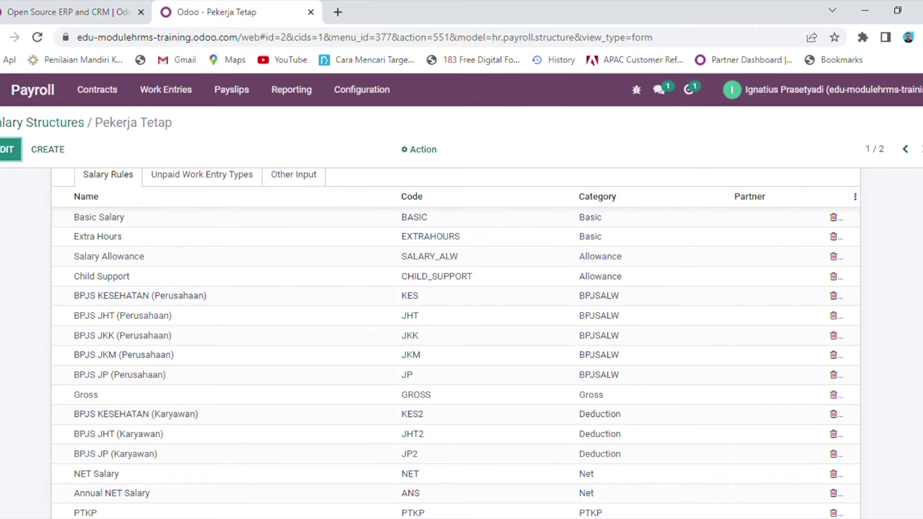
{"action": "scroll", "coordinate": [455, 343], "scroll_direction": "down", "scroll_amount": 1}
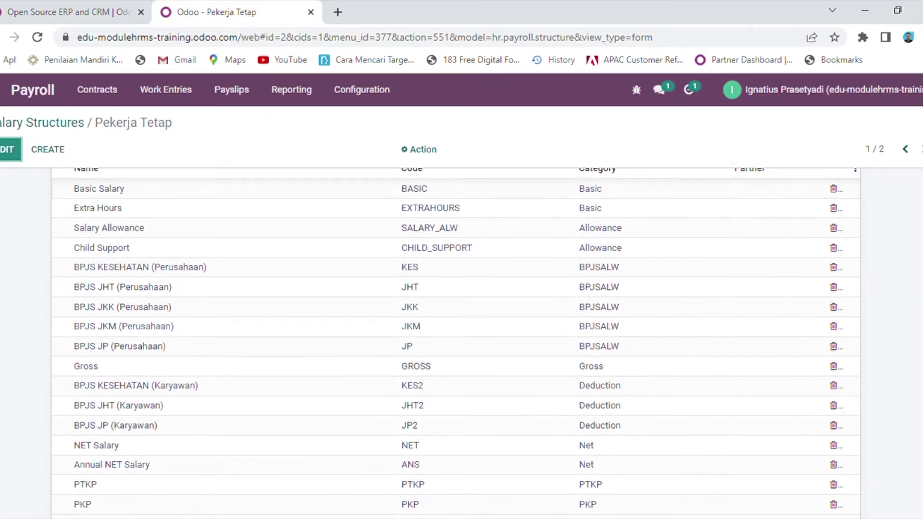
{"action": "scroll", "coordinate": [456, 343], "scroll_direction": "up", "scroll_amount": 1}
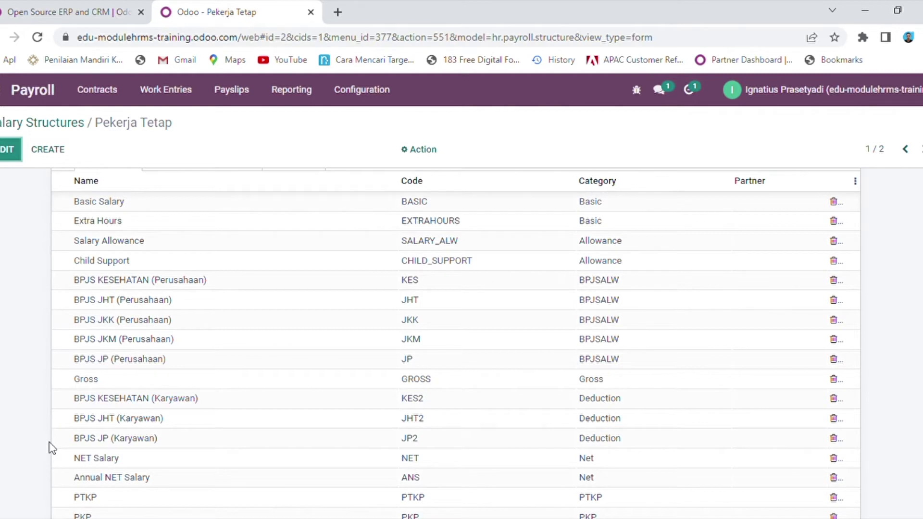
{"action": "scroll", "coordinate": [49, 443], "scroll_direction": "down", "scroll_amount": 1}
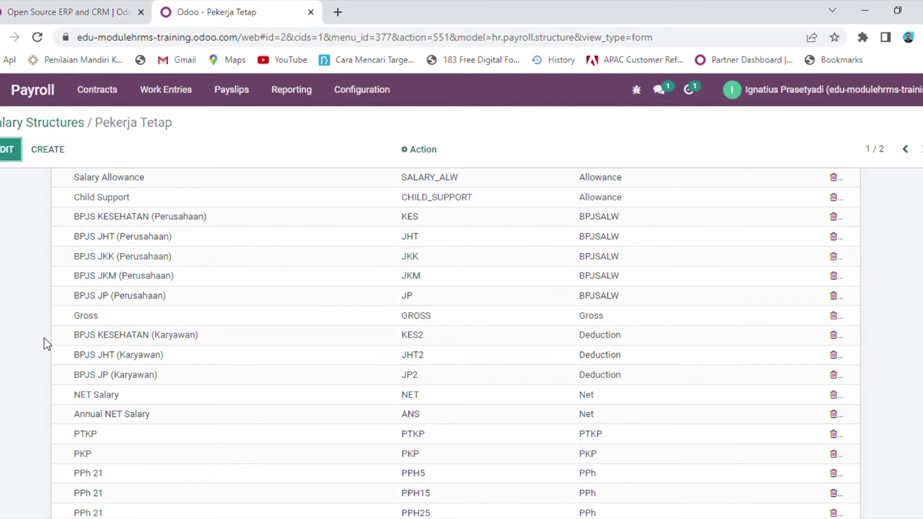
{"action": "scroll", "coordinate": [44, 374], "scroll_direction": "down", "scroll_amount": 1}
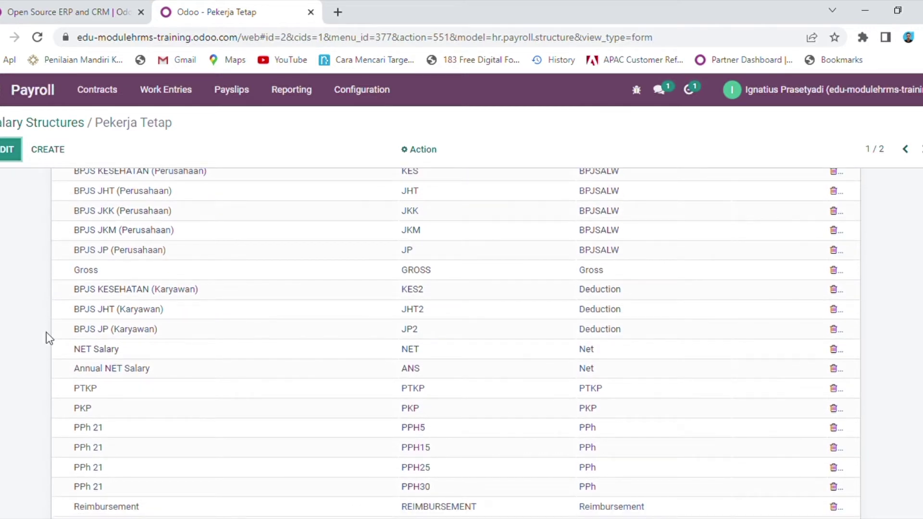
{"action": "scroll", "coordinate": [46, 332], "scroll_direction": "up", "scroll_amount": 2}
{"action": "scroll", "coordinate": [46, 333], "scroll_direction": "down", "scroll_amount": 2}
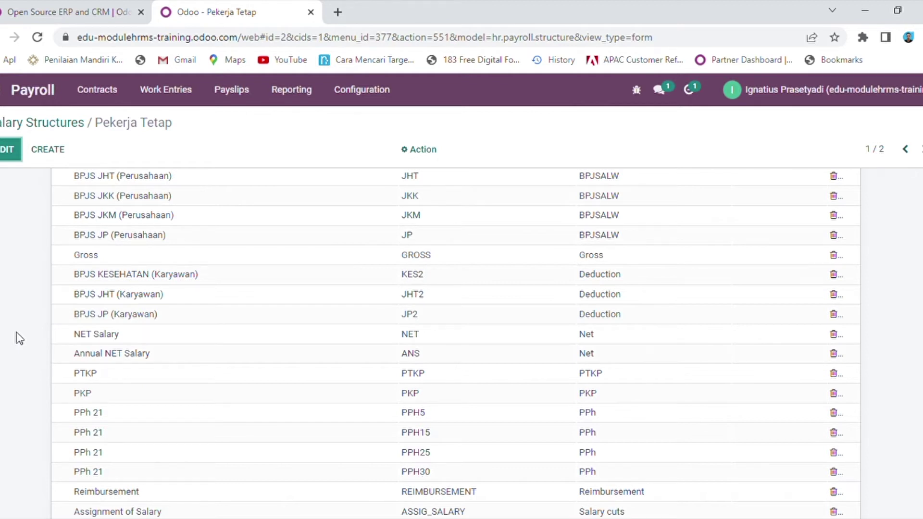
{"action": "scroll", "coordinate": [19, 338], "scroll_direction": "up", "scroll_amount": 2}
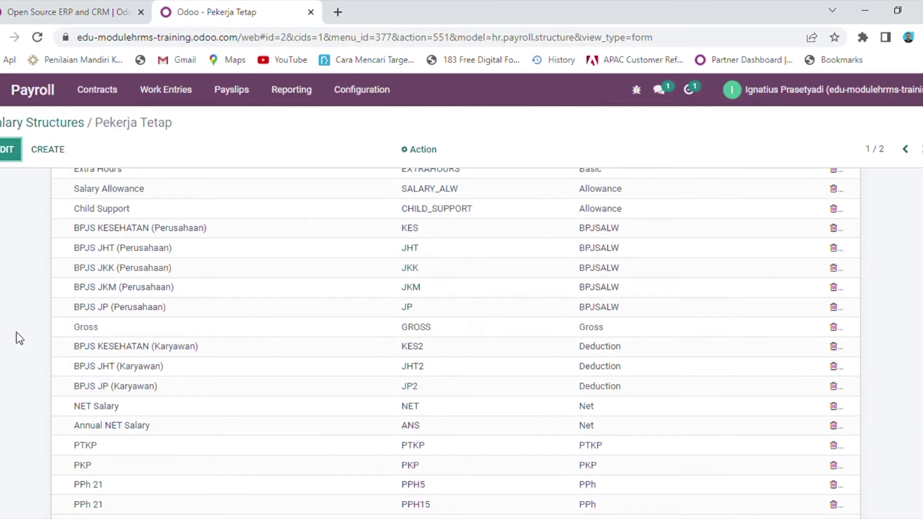
{"action": "scroll", "coordinate": [20, 338], "scroll_direction": "up", "scroll_amount": 2}
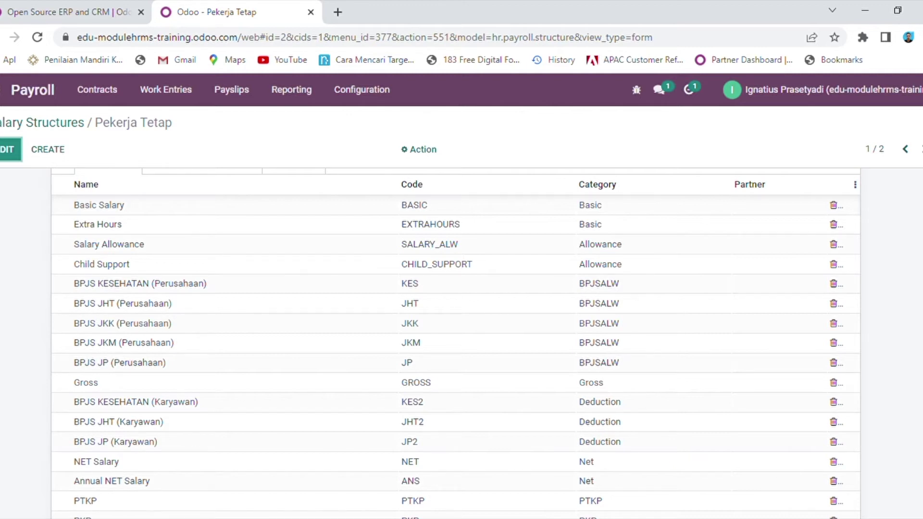
{"action": "scroll", "coordinate": [456, 344], "scroll_direction": "down", "scroll_amount": 1}
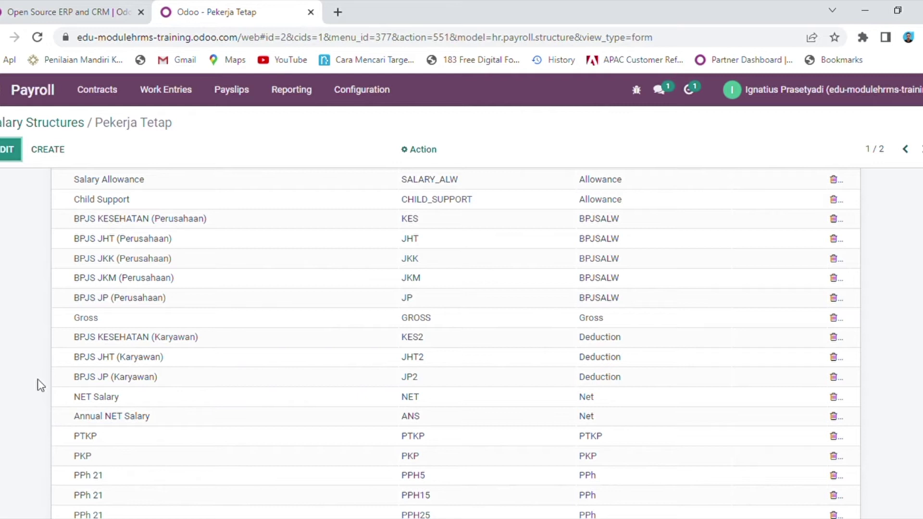
{"action": "scroll", "coordinate": [38, 379], "scroll_direction": "down", "scroll_amount": 2}
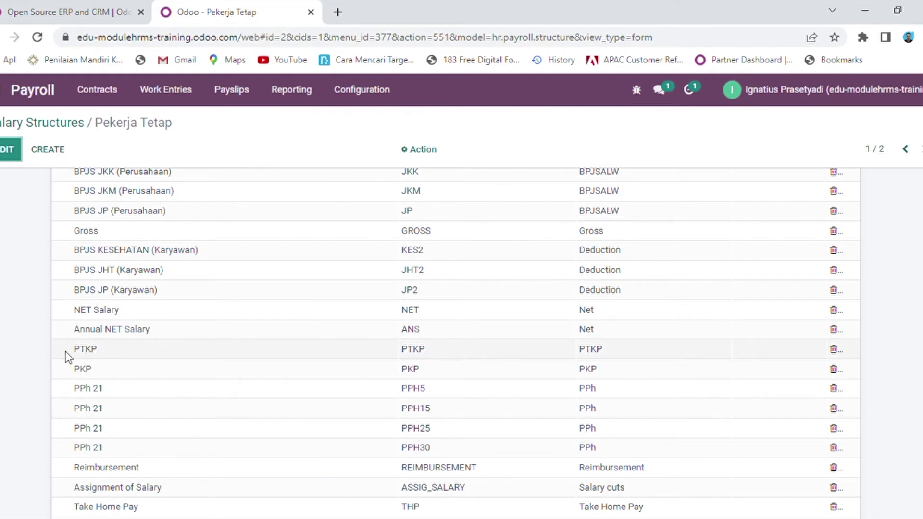
{"action": "scroll", "coordinate": [36, 347], "scroll_direction": "down", "scroll_amount": 1}
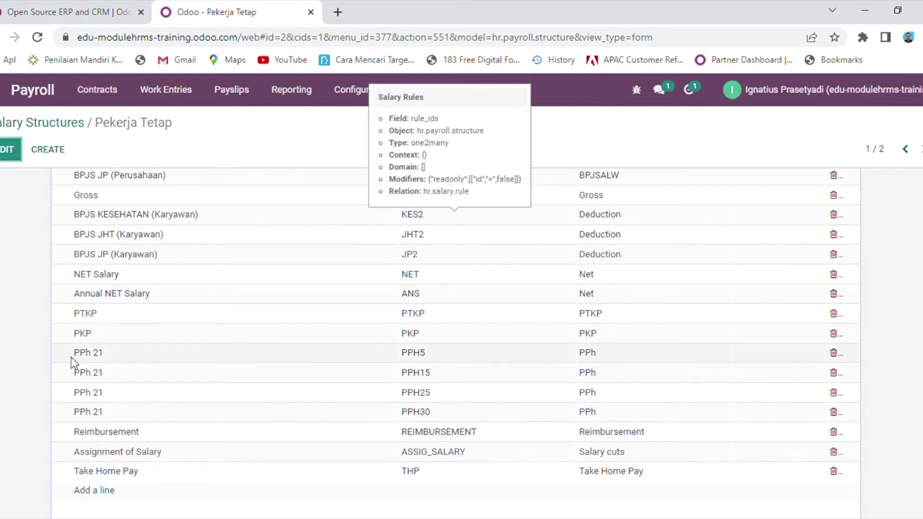
{"action": "left_click_drag", "start_coordinate": [72, 359], "coordinate": [134, 353]}
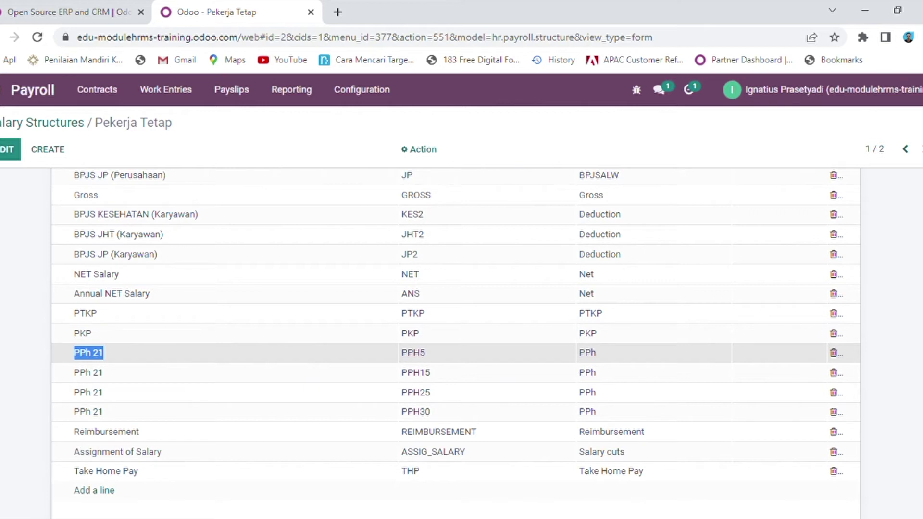
{"action": "left_click", "coordinate": [103, 376]}
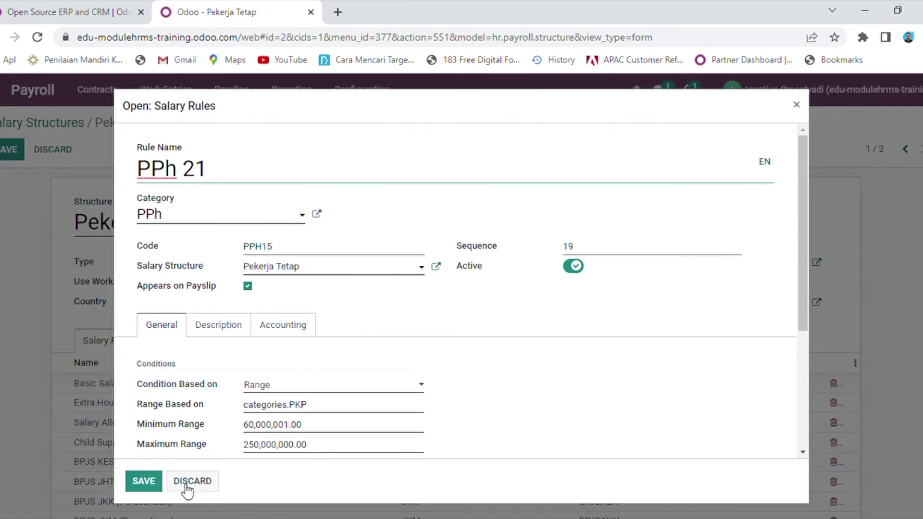
{"action": "left_click", "coordinate": [187, 483]}
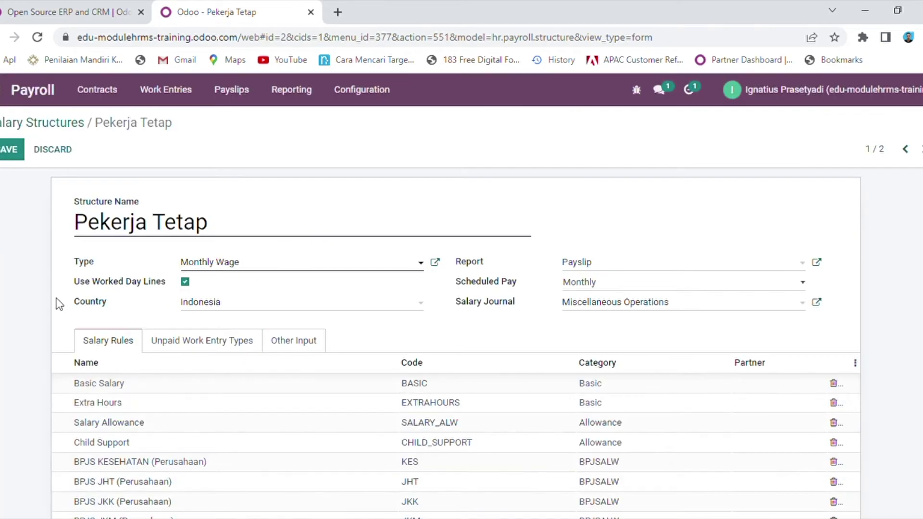
{"action": "left_click", "coordinate": [53, 151]}
Step: Review the whole rule sequence again from Basic Salary to Reimbursement, Assignment of Salary and Take Home Pay, with codes and categories
{"action": "scroll", "coordinate": [57, 252], "scroll_direction": "down", "scroll_amount": 8}
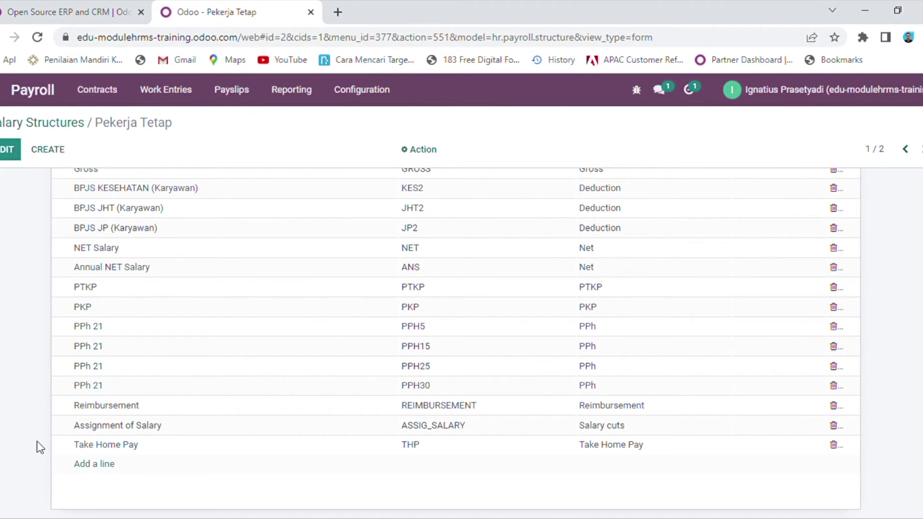
{"action": "scroll", "coordinate": [36, 441], "scroll_direction": "up", "scroll_amount": 4}
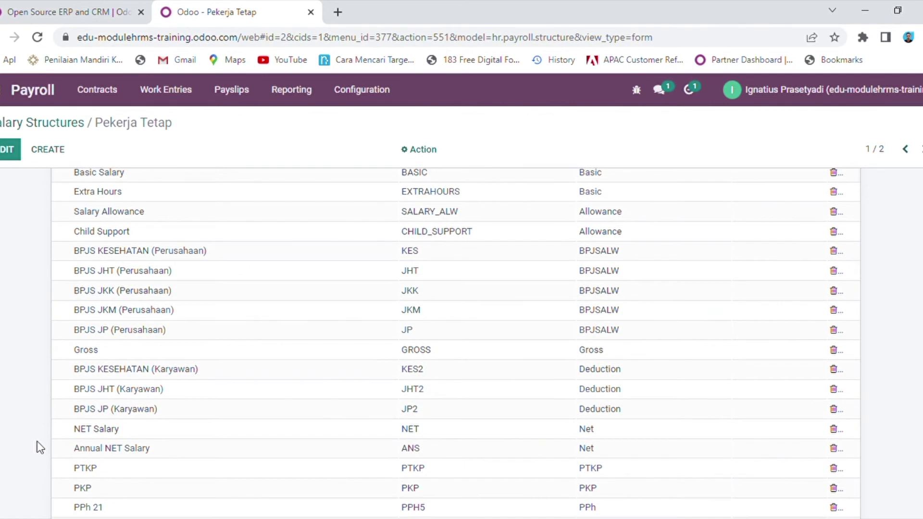
{"action": "scroll", "coordinate": [36, 442], "scroll_direction": "down", "scroll_amount": 4}
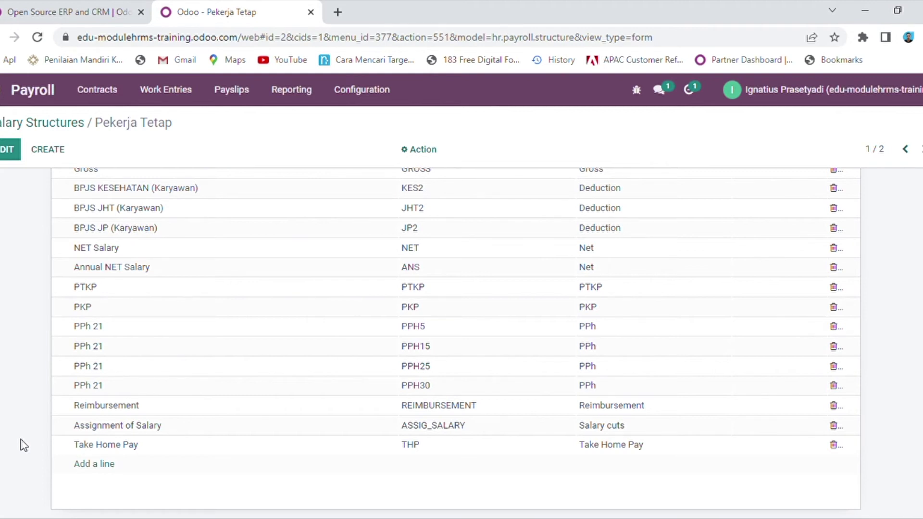
{"action": "scroll", "coordinate": [23, 445], "scroll_direction": "up", "scroll_amount": 2}
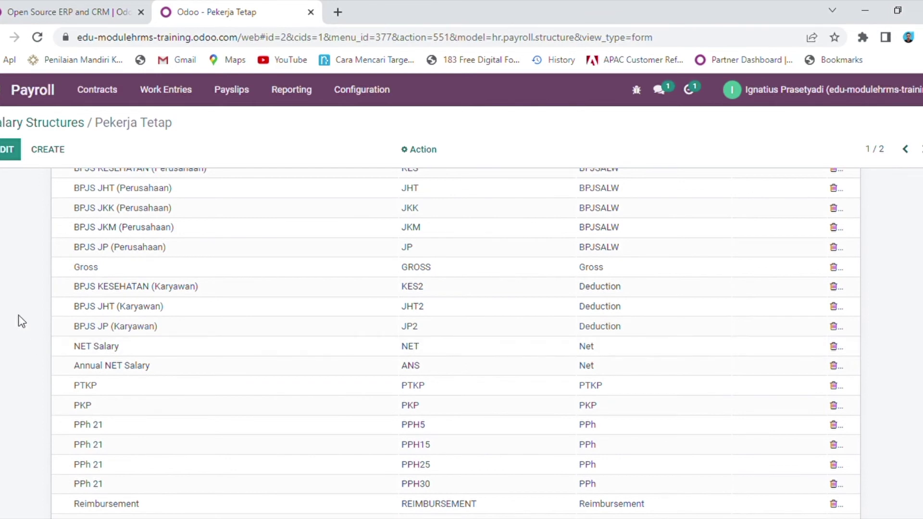
{"action": "scroll", "coordinate": [21, 320], "scroll_direction": "up", "scroll_amount": 4}
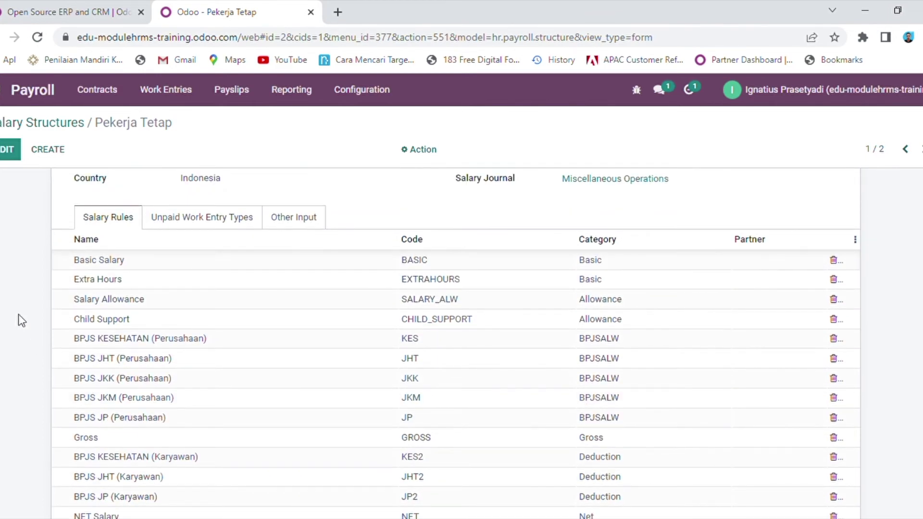
{"action": "scroll", "coordinate": [21, 320], "scroll_direction": "down", "scroll_amount": 3}
{"action": "scroll", "coordinate": [21, 320], "scroll_direction": "up", "scroll_amount": 1}
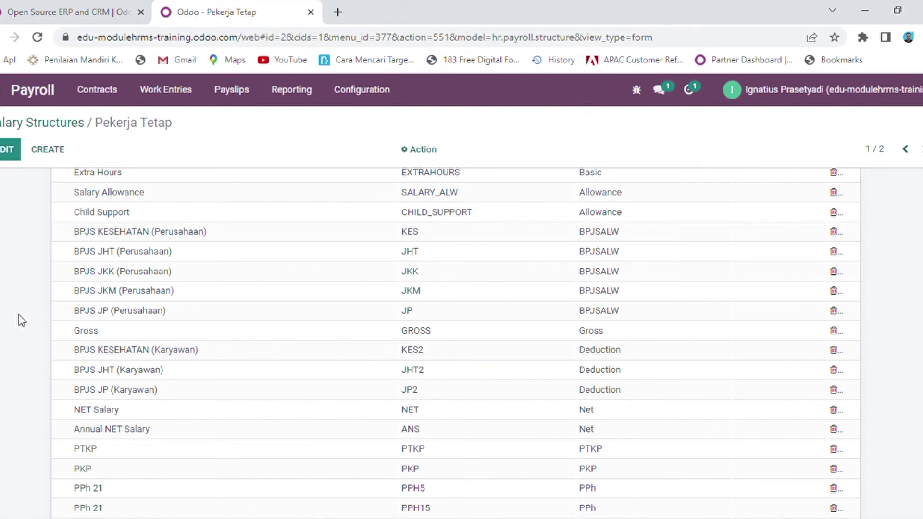
{"action": "scroll", "coordinate": [22, 320], "scroll_direction": "down", "scroll_amount": 3}
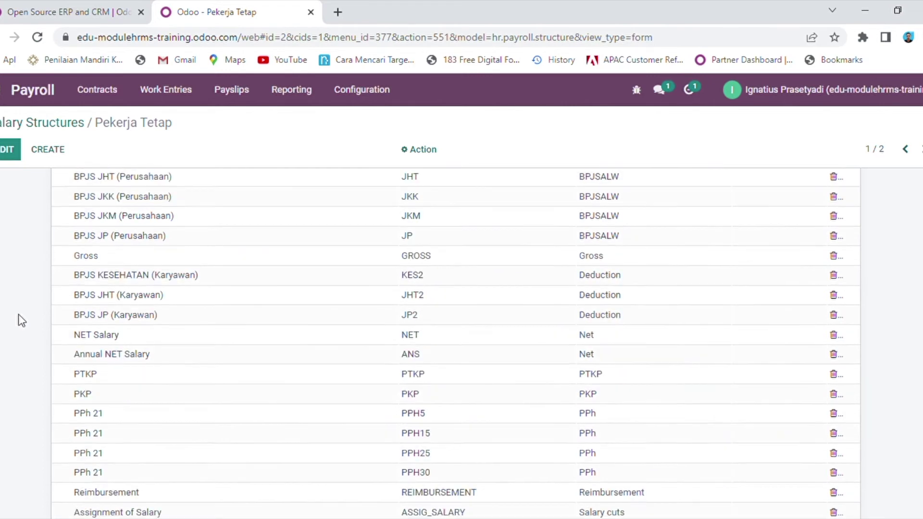
{"action": "scroll", "coordinate": [21, 321], "scroll_direction": "up", "scroll_amount": 6}
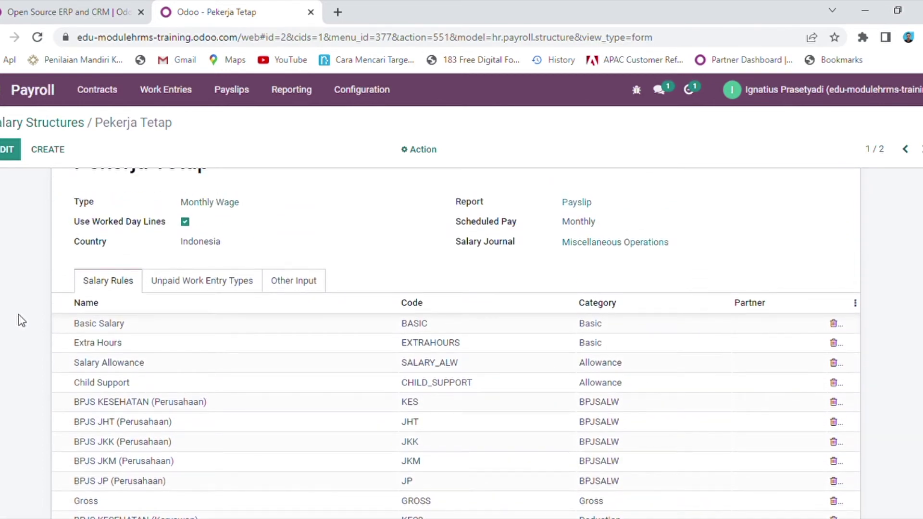
Step: Return to the list of salary structures and open the Pekerja Kontrak structure
{"action": "scroll", "coordinate": [22, 321], "scroll_direction": "down", "scroll_amount": 6}
{"action": "scroll", "coordinate": [22, 321], "scroll_direction": "up", "scroll_amount": 6}
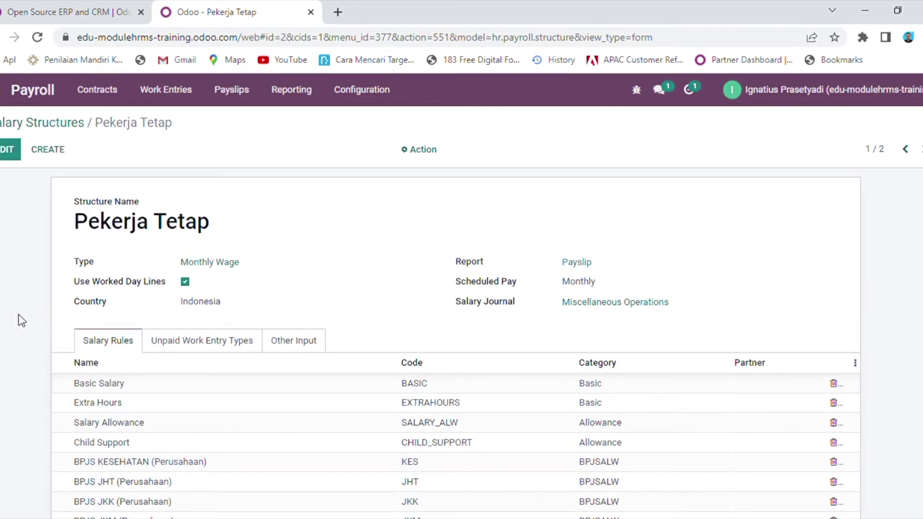
{"action": "left_click", "coordinate": [64, 126]}
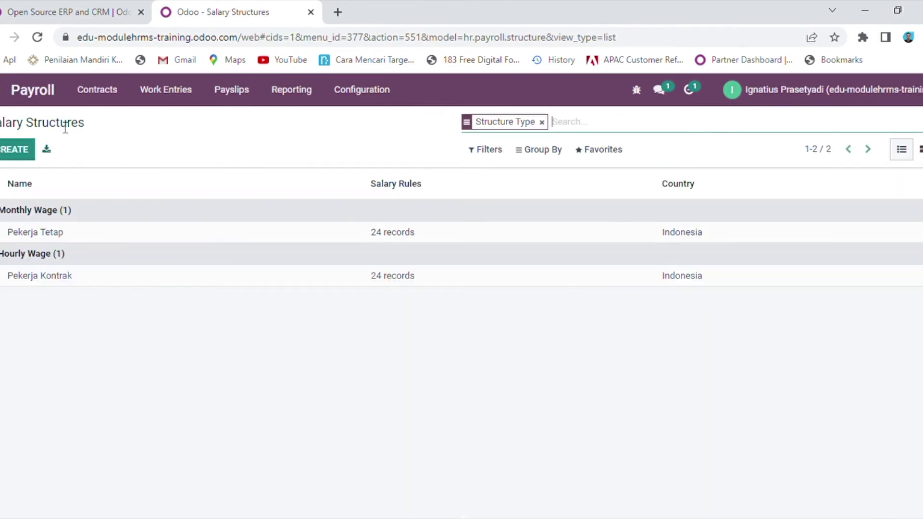
{"action": "left_click", "coordinate": [105, 279]}
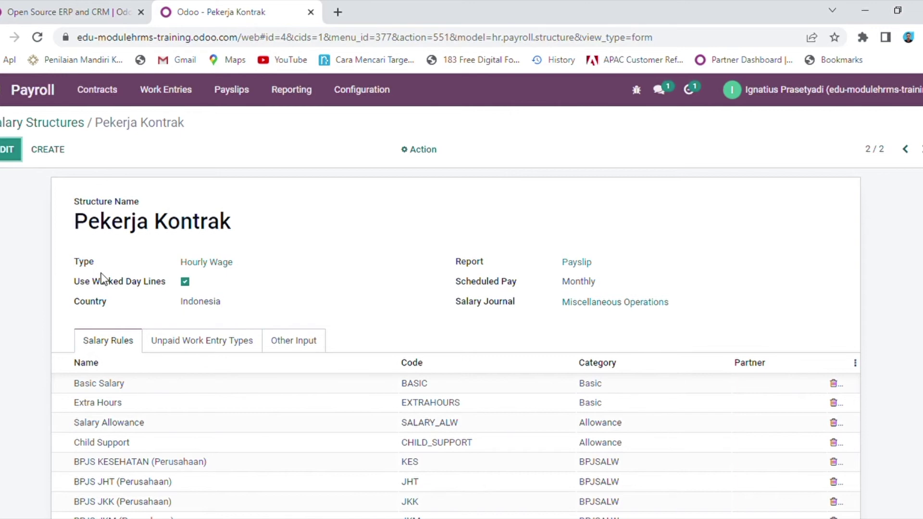
Step: Examine the Pekerja Kontrak salary rules, from Basic Salary and Extra Hours to the BPJS, PPh 21 and Take Home Pay rules
{"action": "scroll", "coordinate": [102, 279], "scroll_direction": "down", "scroll_amount": 6}
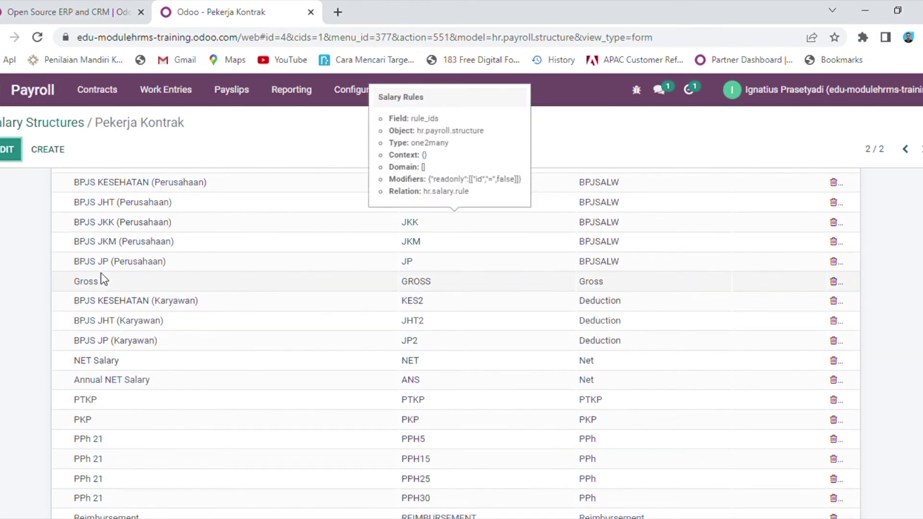
{"action": "scroll", "coordinate": [102, 279], "scroll_direction": "down", "scroll_amount": 3}
{"action": "scroll", "coordinate": [102, 279], "scroll_direction": "up", "scroll_amount": 2}
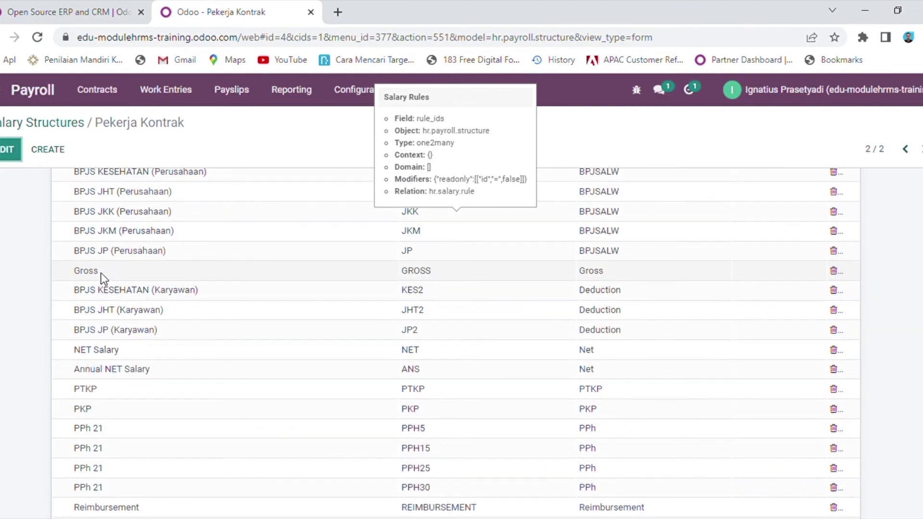
{"action": "scroll", "coordinate": [102, 278], "scroll_direction": "down", "scroll_amount": 2}
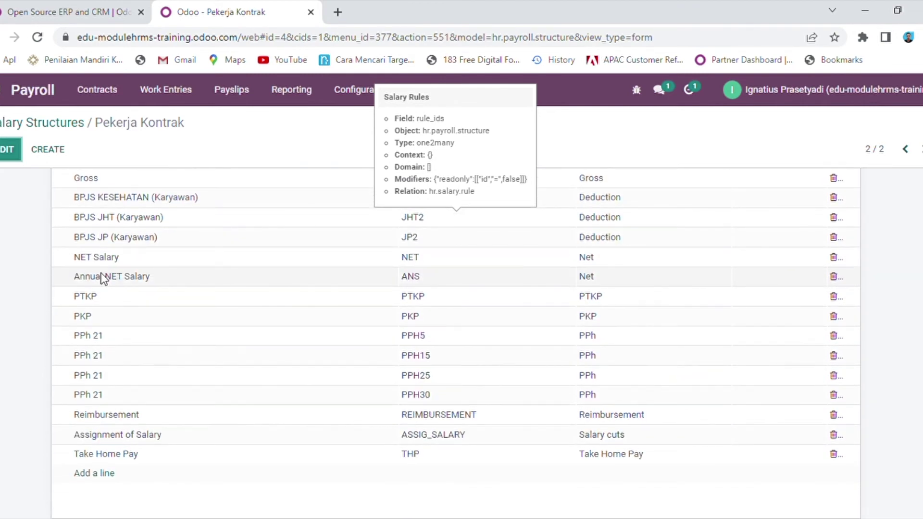
{"action": "scroll", "coordinate": [103, 279], "scroll_direction": "up", "scroll_amount": 3}
{"action": "scroll", "coordinate": [103, 279], "scroll_direction": "up", "scroll_amount": 3}
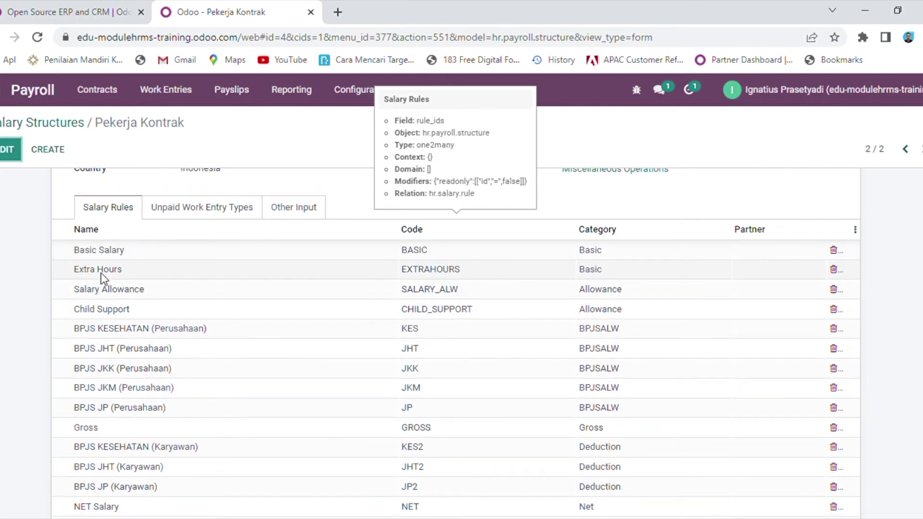
{"action": "scroll", "coordinate": [102, 279], "scroll_direction": "up", "scroll_amount": 3}
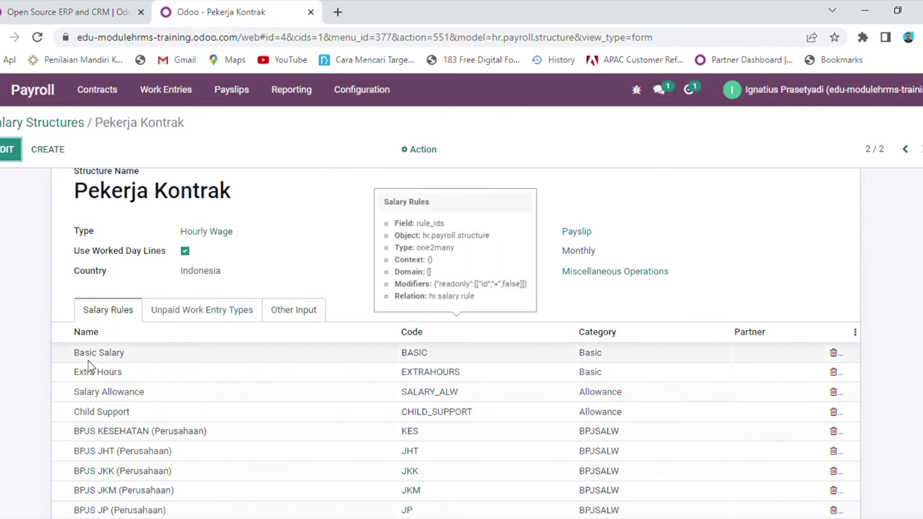
{"action": "left_click_drag", "start_coordinate": [70, 359], "coordinate": [148, 364]}
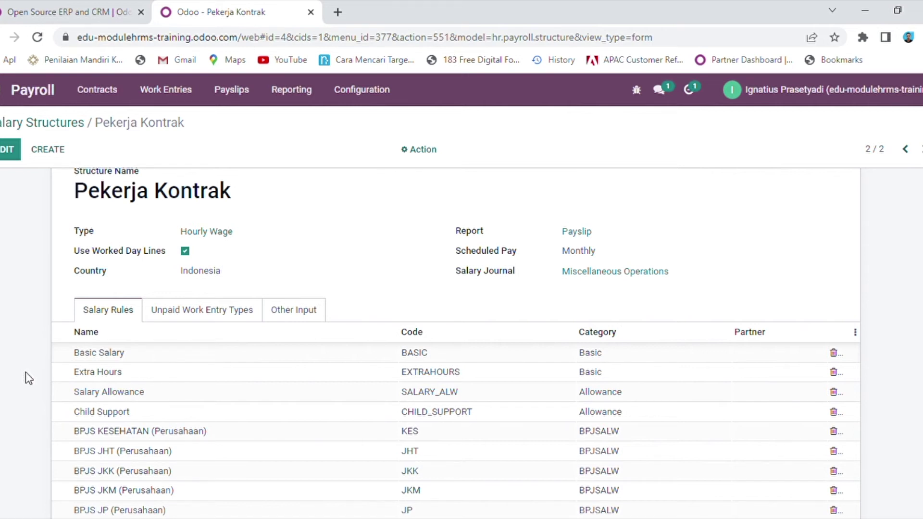
{"action": "scroll", "coordinate": [29, 378], "scroll_direction": "up", "scroll_amount": 1}
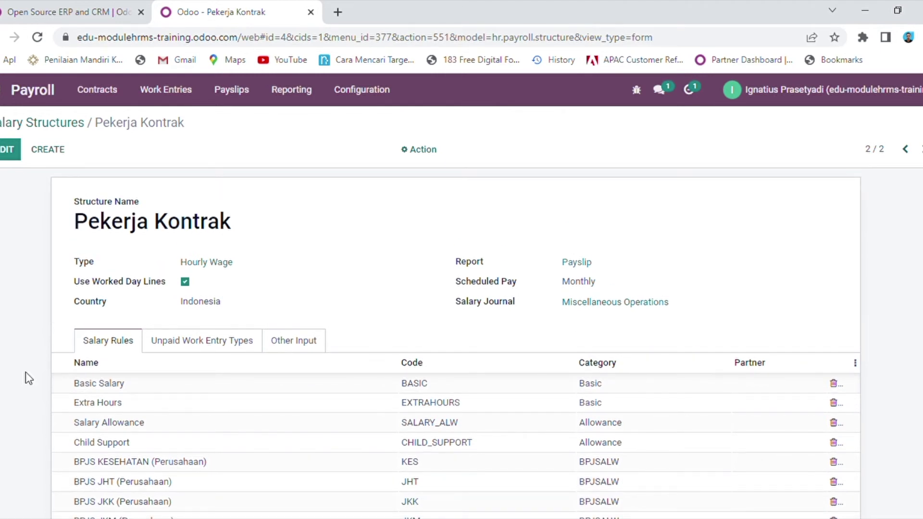
Step: Leave the salary structures, switch to the Employees application and open the record of the employee with the Manager position
{"action": "left_click", "coordinate": [18, 126]}
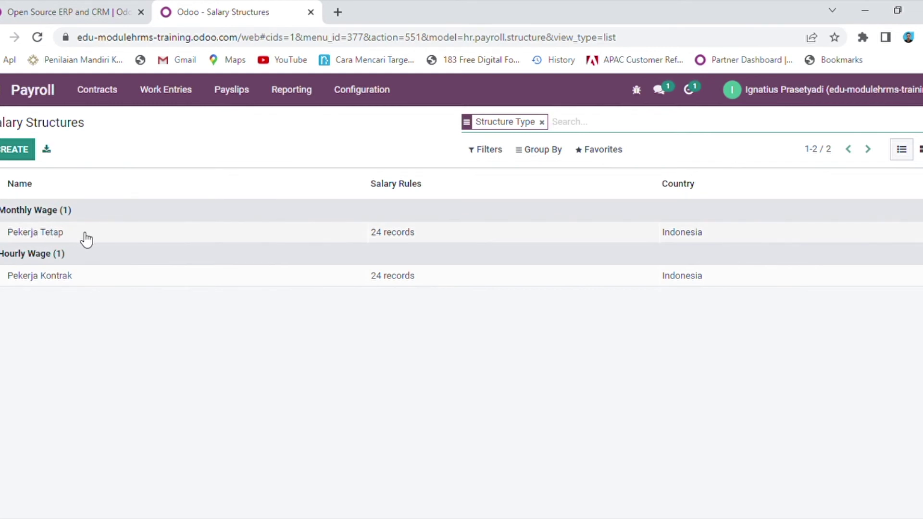
{"action": "left_click", "coordinate": [2, 92]}
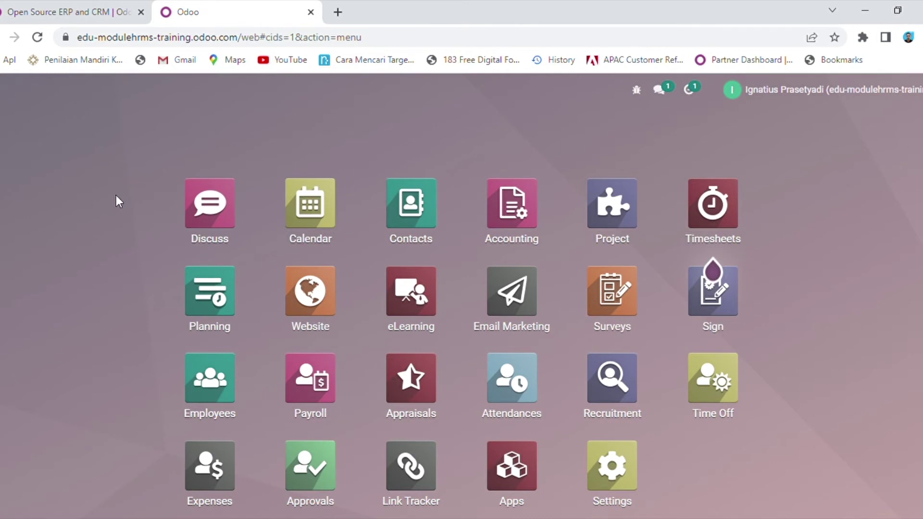
{"action": "left_click", "coordinate": [217, 406]}
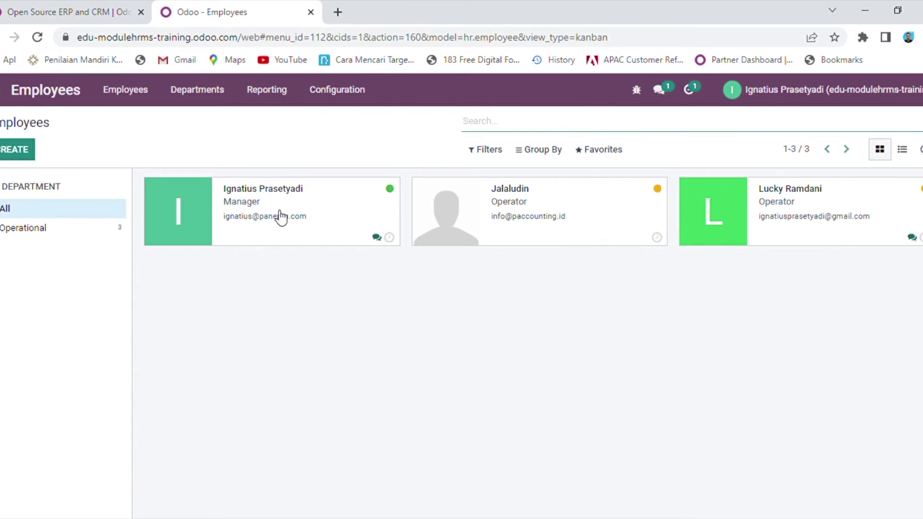
{"action": "left_click", "coordinate": [360, 206]}
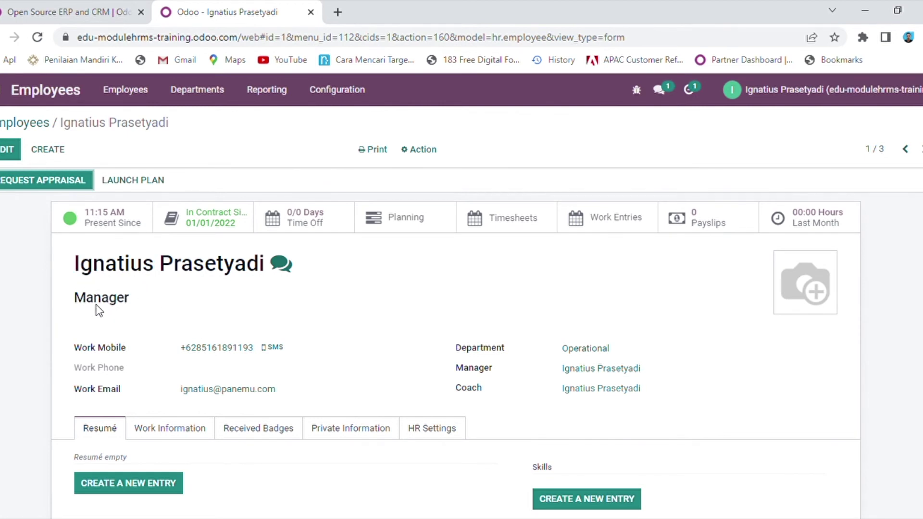
{"action": "scroll", "coordinate": [96, 309], "scroll_direction": "down", "scroll_amount": 3}
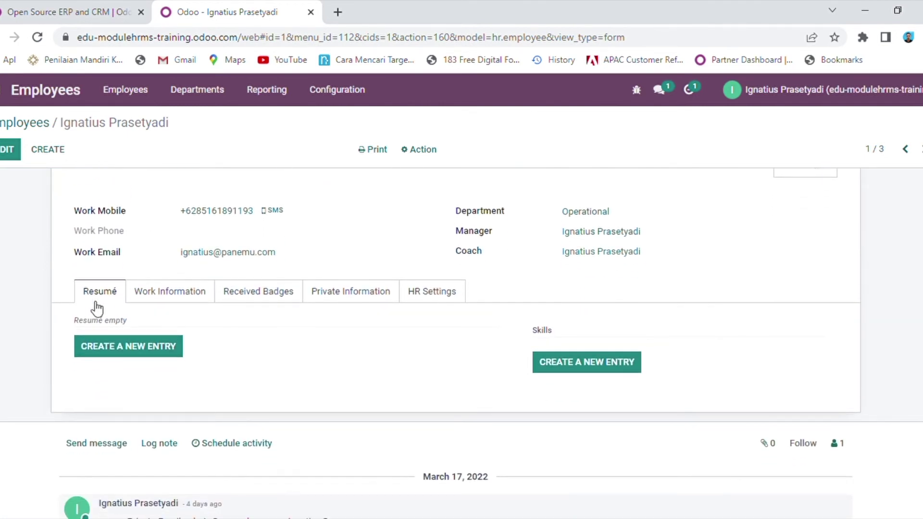
{"action": "scroll", "coordinate": [96, 309], "scroll_direction": "up", "scroll_amount": 3}
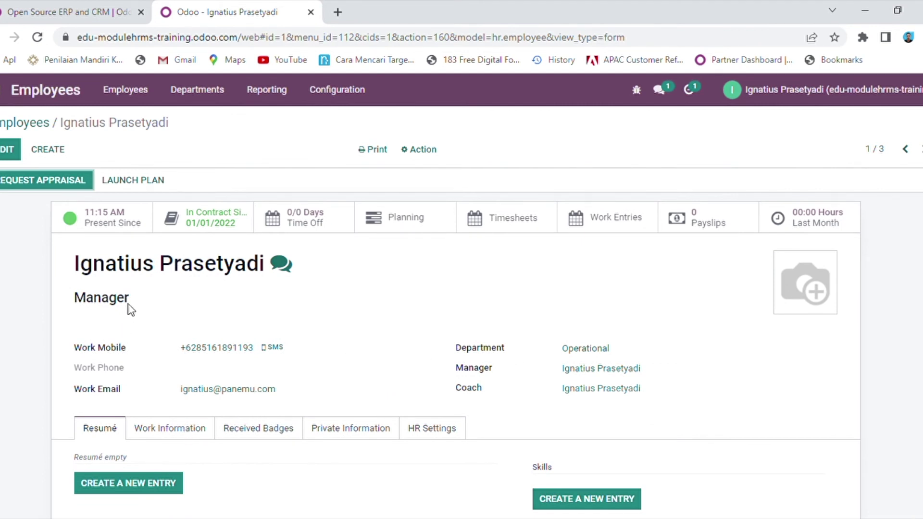
Step: Open the manager's 2022 contract from the contract history and view its wage type, wage and cost details
{"action": "mouse_move", "coordinate": [210, 264]}
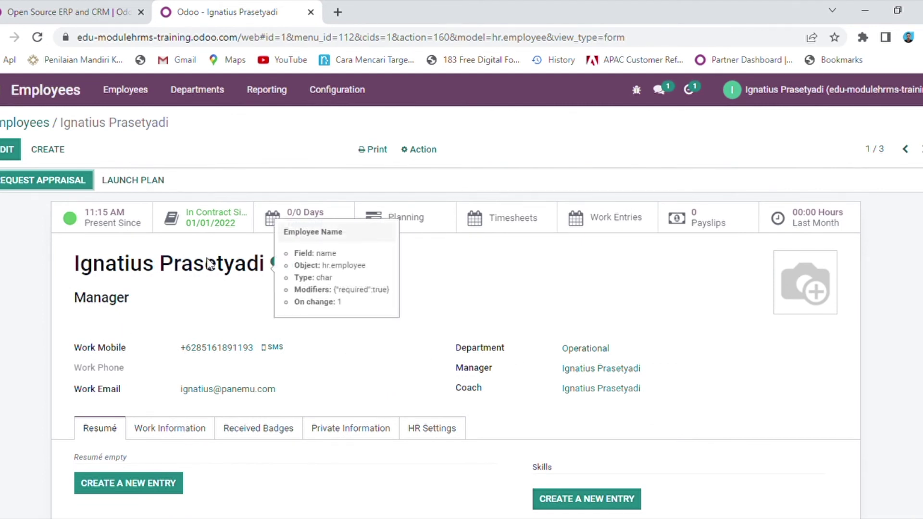
{"action": "left_click", "coordinate": [206, 223]}
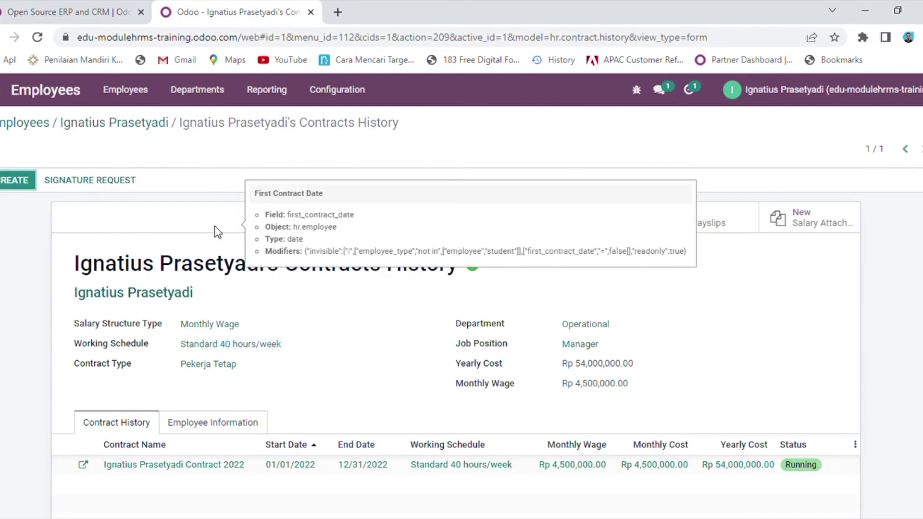
{"action": "left_click", "coordinate": [83, 464]}
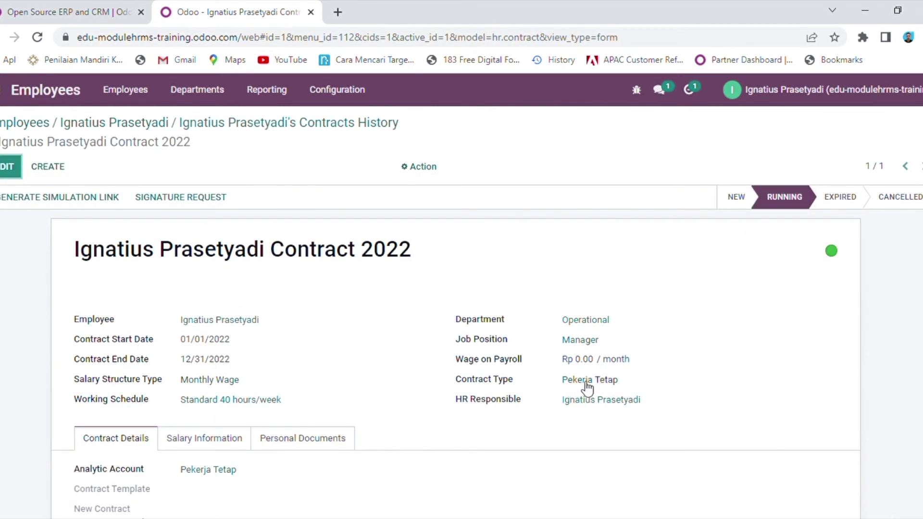
{"action": "scroll", "coordinate": [222, 383], "scroll_direction": "down", "scroll_amount": 3}
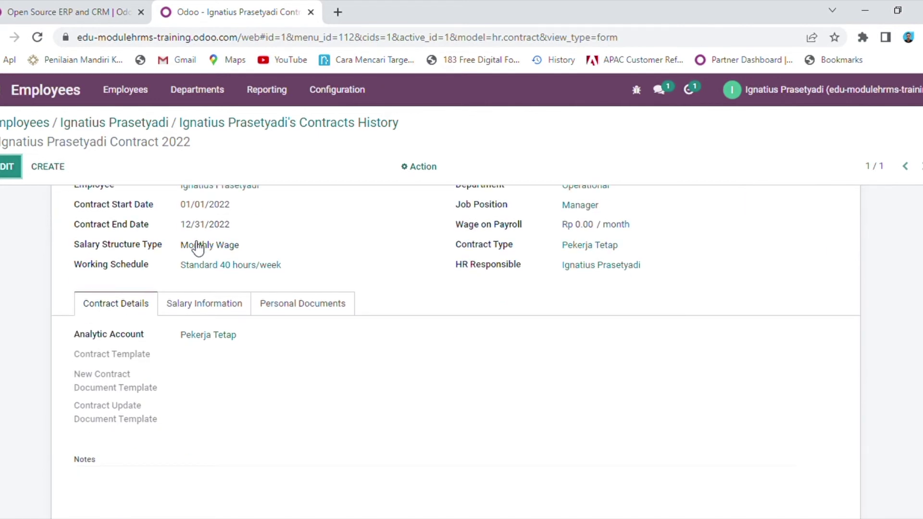
{"action": "scroll", "coordinate": [247, 246], "scroll_direction": "up", "scroll_amount": 1}
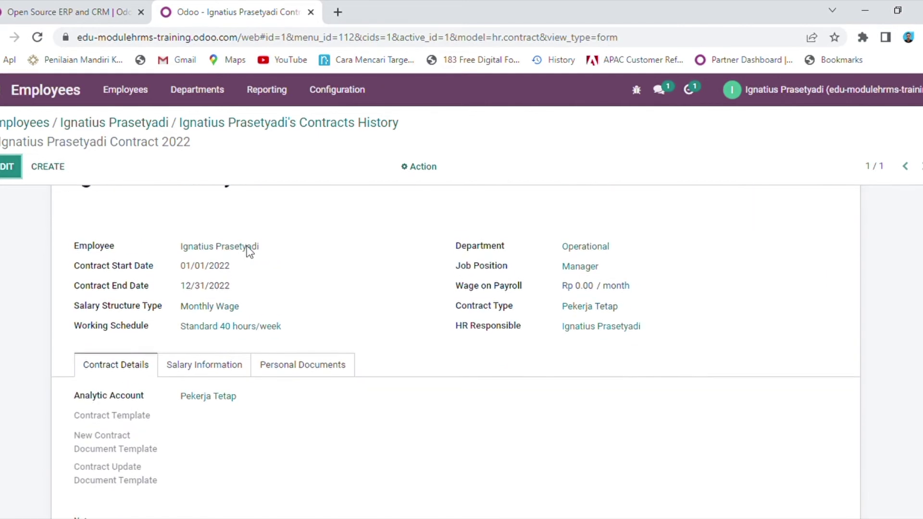
{"action": "left_click", "coordinate": [235, 373]}
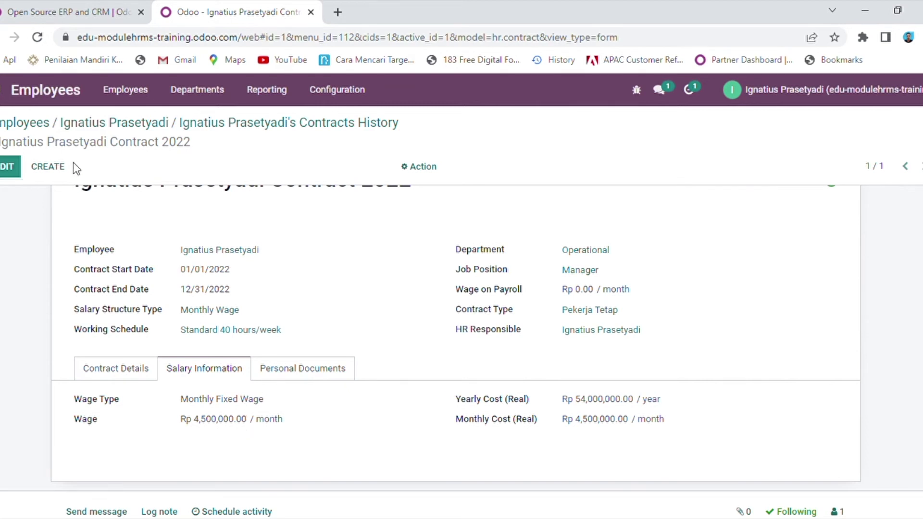
Step: Return to the manager's employee record and examine the private information, especially marital status and number of children
{"action": "left_click", "coordinate": [211, 125]}
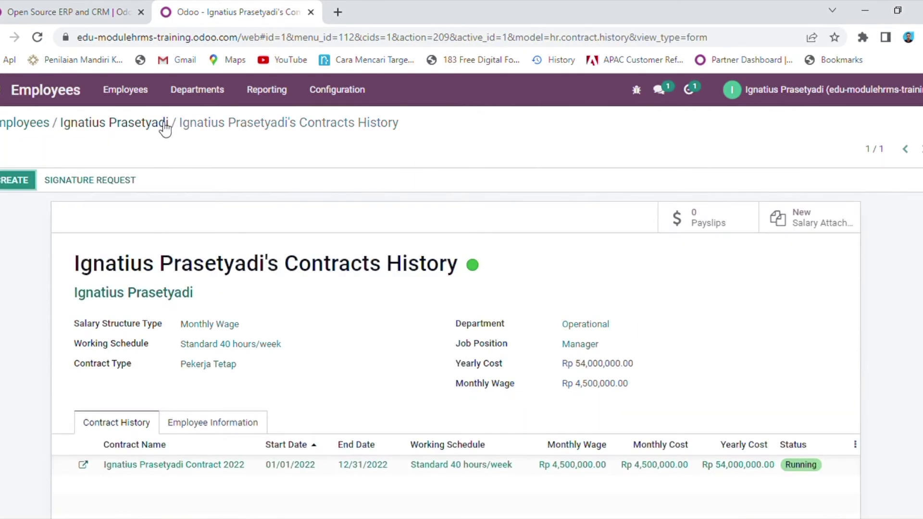
{"action": "left_click", "coordinate": [164, 126]}
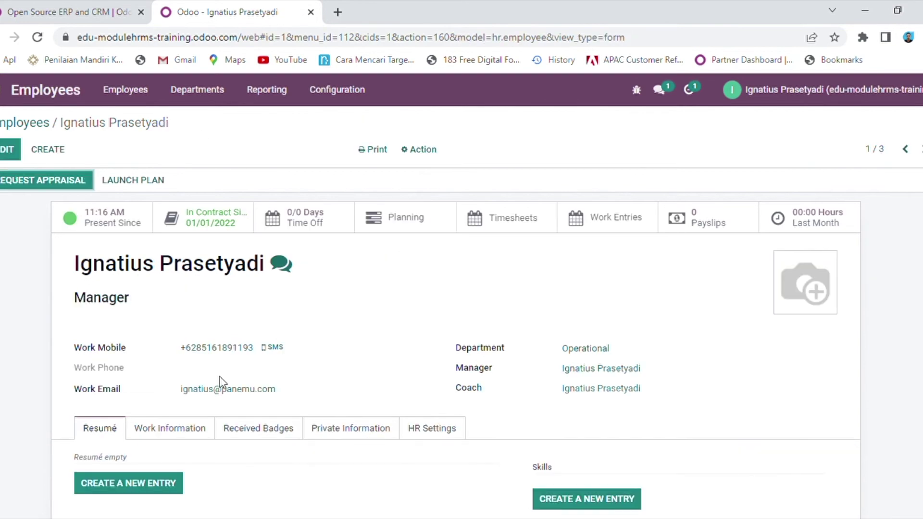
{"action": "scroll", "coordinate": [226, 351], "scroll_direction": "down", "scroll_amount": 3}
{"action": "left_click", "coordinate": [342, 301]}
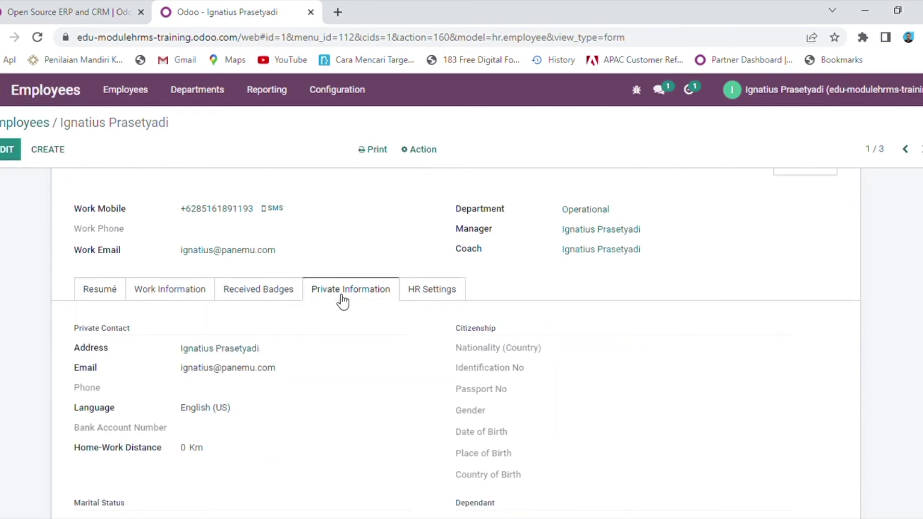
{"action": "scroll", "coordinate": [342, 301], "scroll_direction": "down", "scroll_amount": 6}
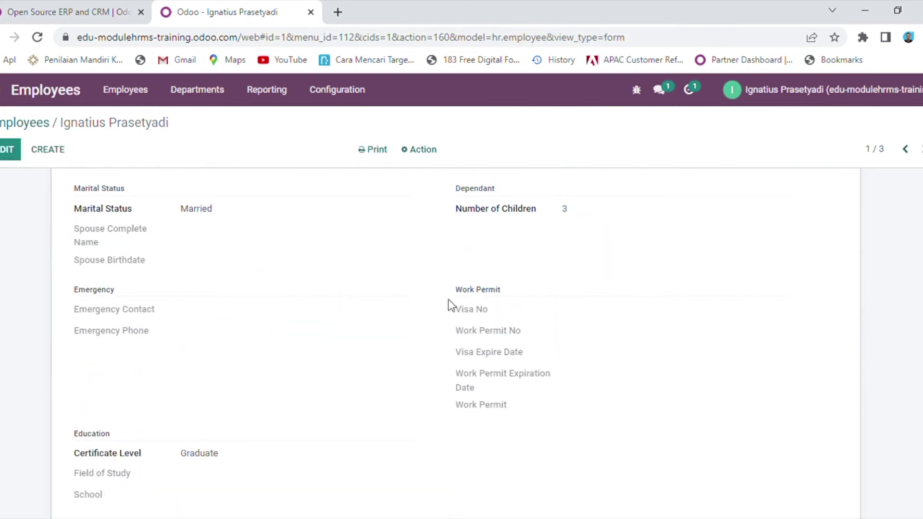
{"action": "scroll", "coordinate": [276, 241], "scroll_direction": "up", "scroll_amount": 3}
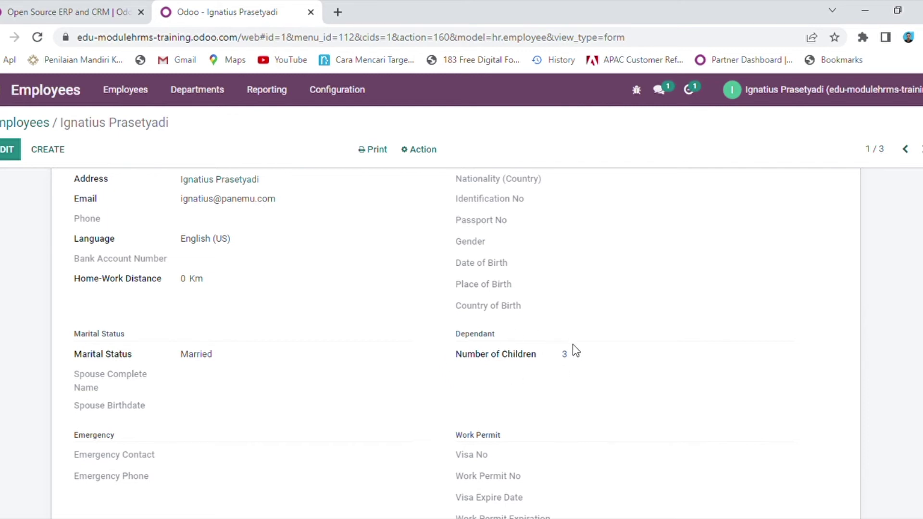
{"action": "scroll", "coordinate": [404, 402], "scroll_direction": "up", "scroll_amount": 6}
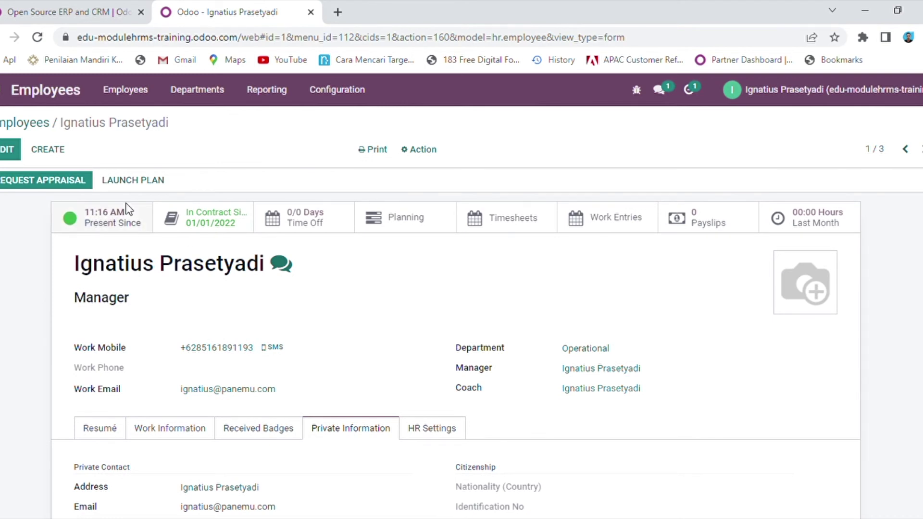
{"action": "scroll", "coordinate": [215, 365], "scroll_direction": "down", "scroll_amount": 6}
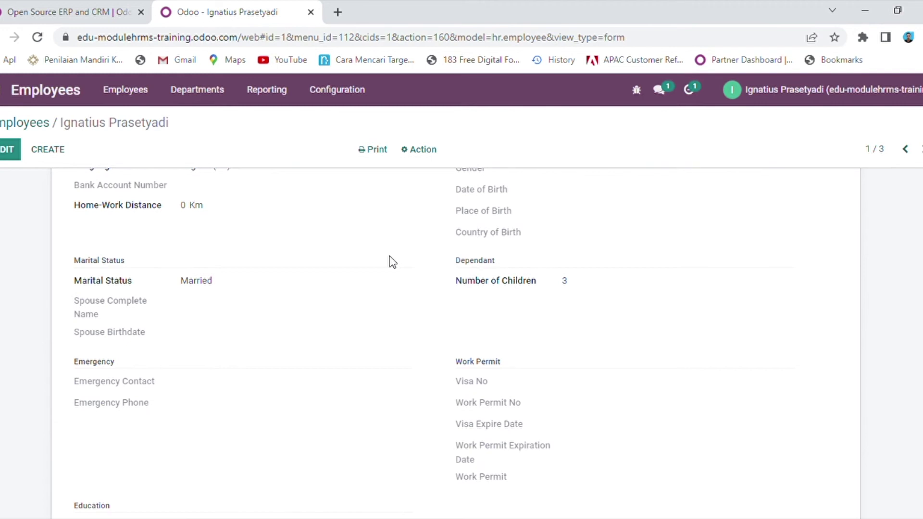
{"action": "scroll", "coordinate": [161, 301], "scroll_direction": "up", "scroll_amount": 7}
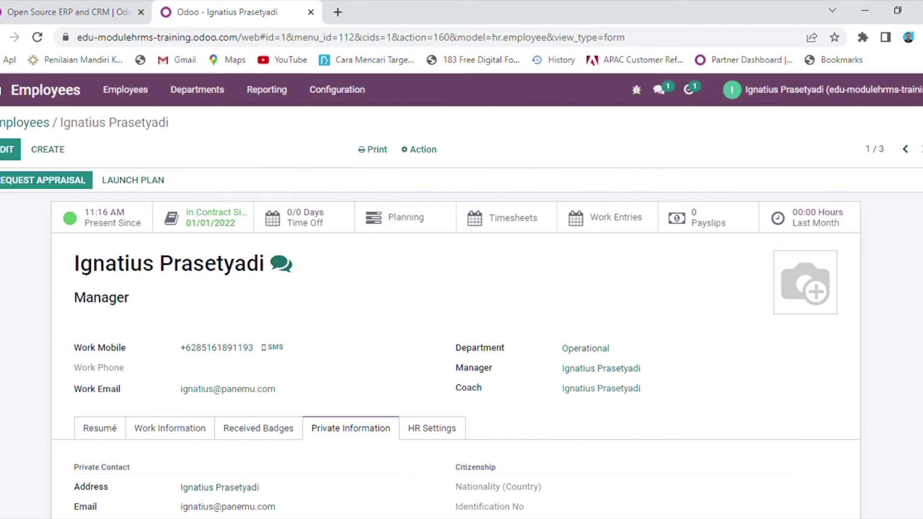
Step: Leave the employee records and switch to the Expenses application
{"action": "left_click", "coordinate": [2, 92]}
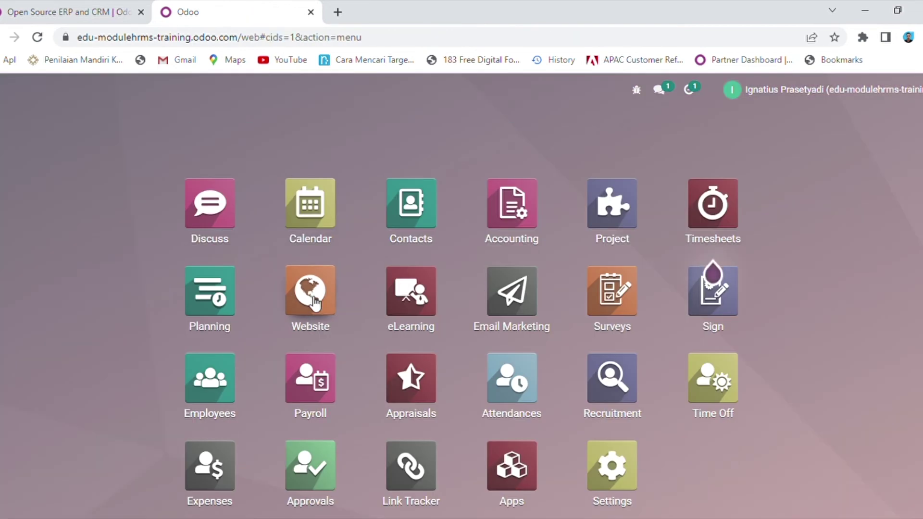
{"action": "left_click", "coordinate": [202, 406]}
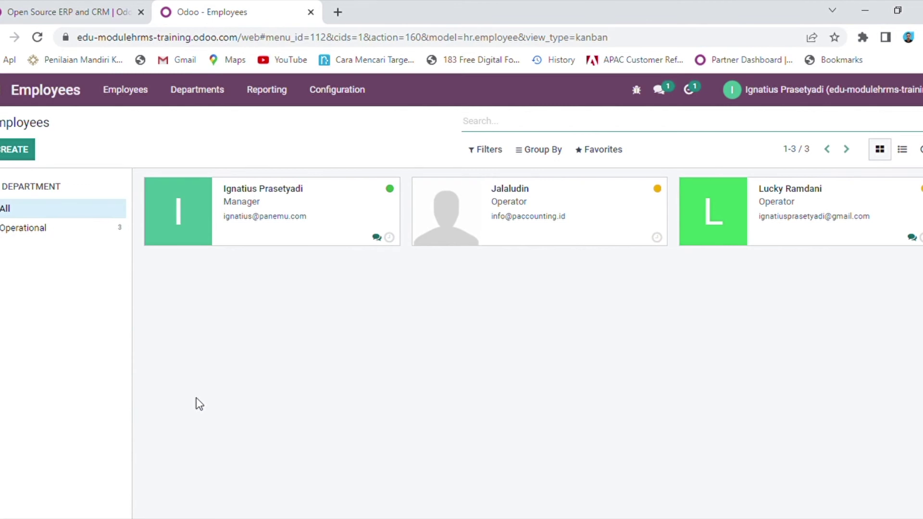
{"action": "left_click", "coordinate": [7, 102]}
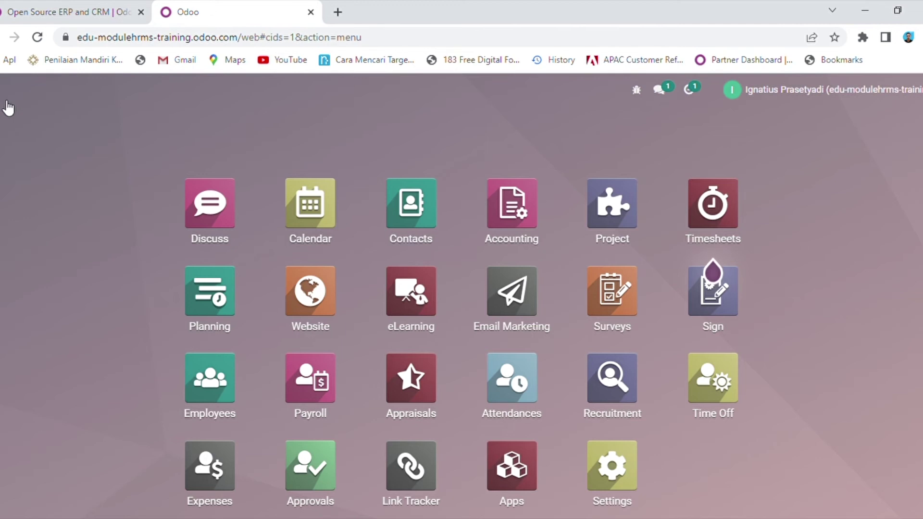
{"action": "left_click", "coordinate": [196, 454]}
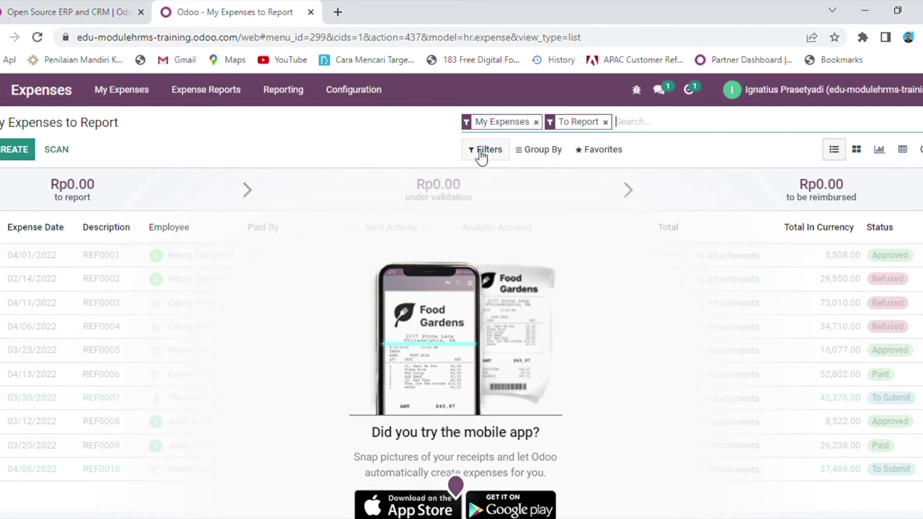
{"action": "left_click", "coordinate": [25, 151]}
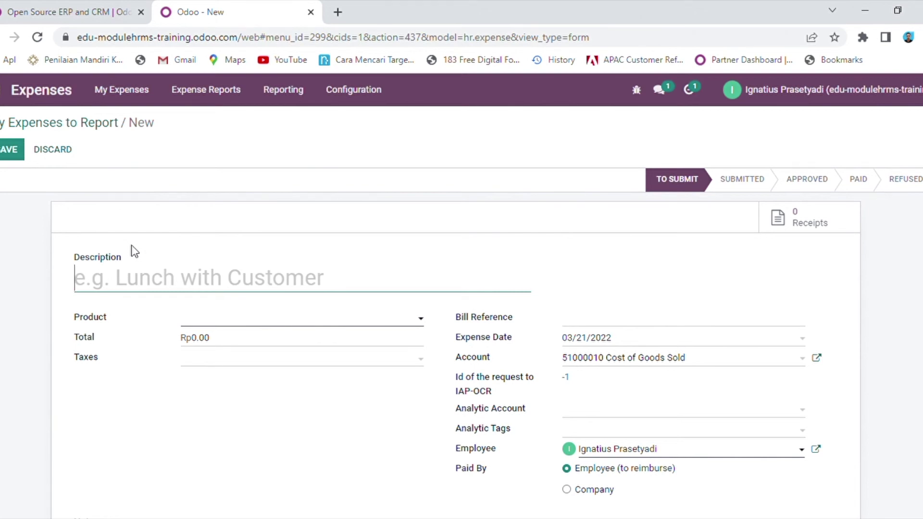
{"action": "left_click", "coordinate": [44, 153]}
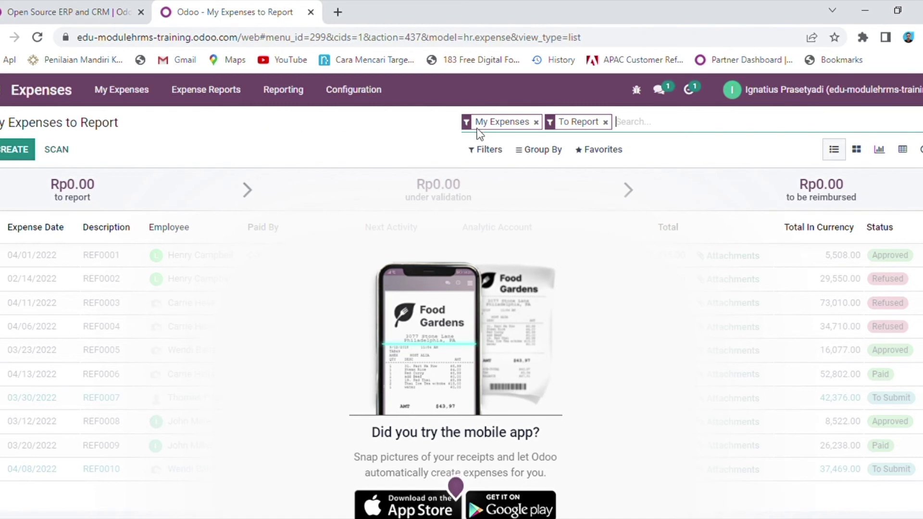
{"action": "left_click", "coordinate": [102, 104]}
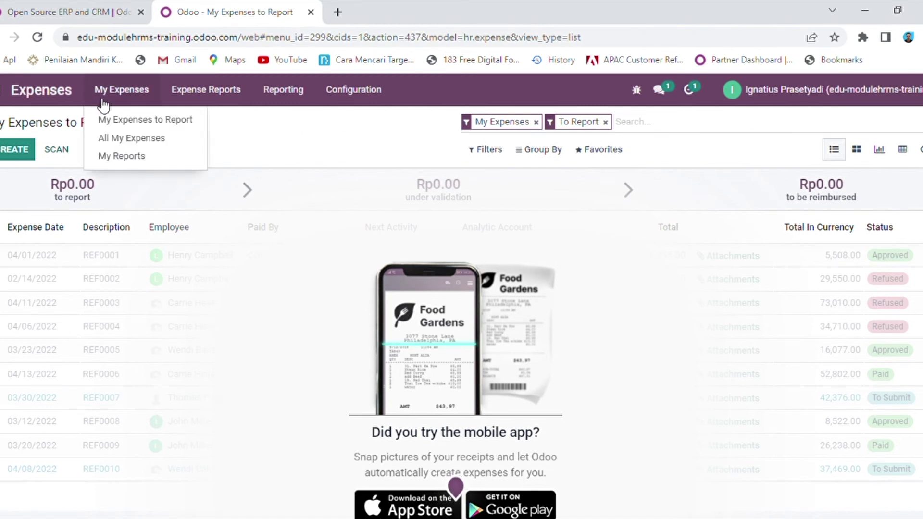
{"action": "left_click", "coordinate": [110, 122]}
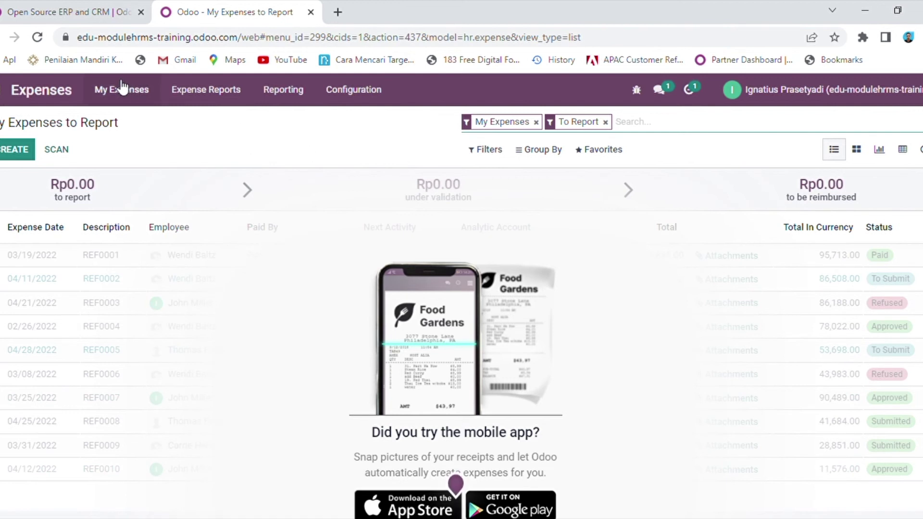
Step: Create a new expense with the description "Lunch with Client"
{"action": "left_click", "coordinate": [24, 152]}
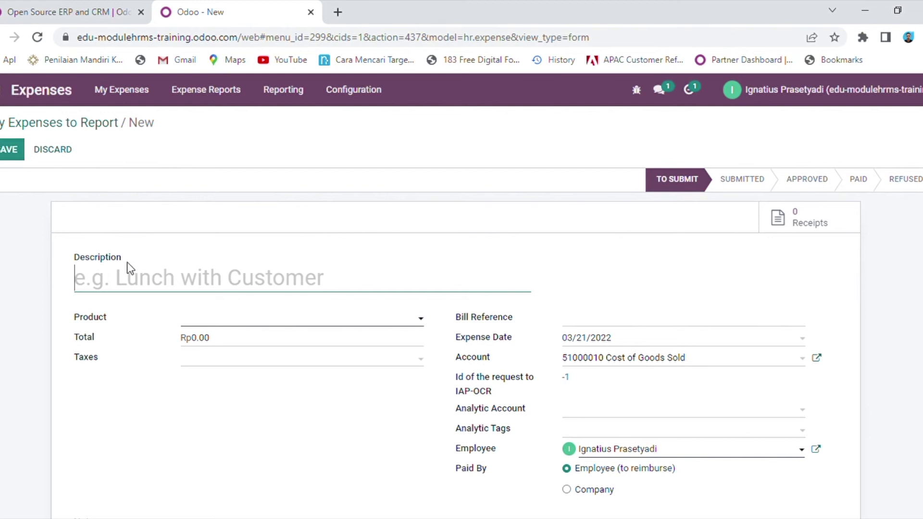
{"action": "type", "text": "Ma"}
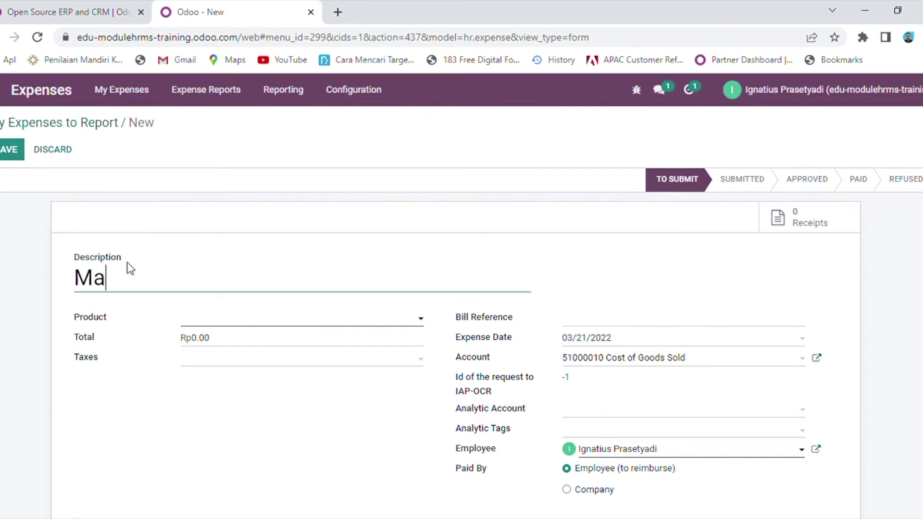
{"action": "type", "text": "kan sia"}
{"action": "key", "text": "ctrl+a"}
{"action": "key", "text": "BackSpace"}
{"action": "type", "text": "Luc"}
{"action": "key", "text": "BackSpace"}
{"action": "type", "text": "nch w"}
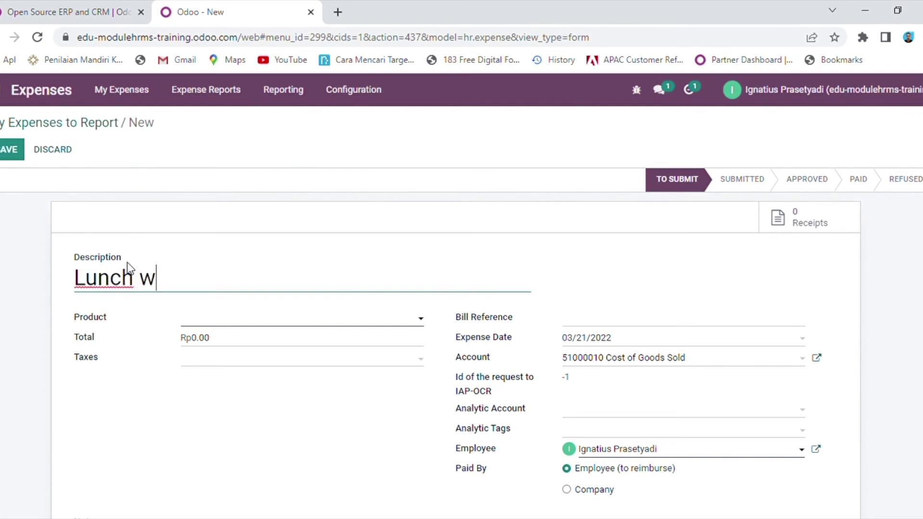
{"action": "type", "text": "ith Client"}
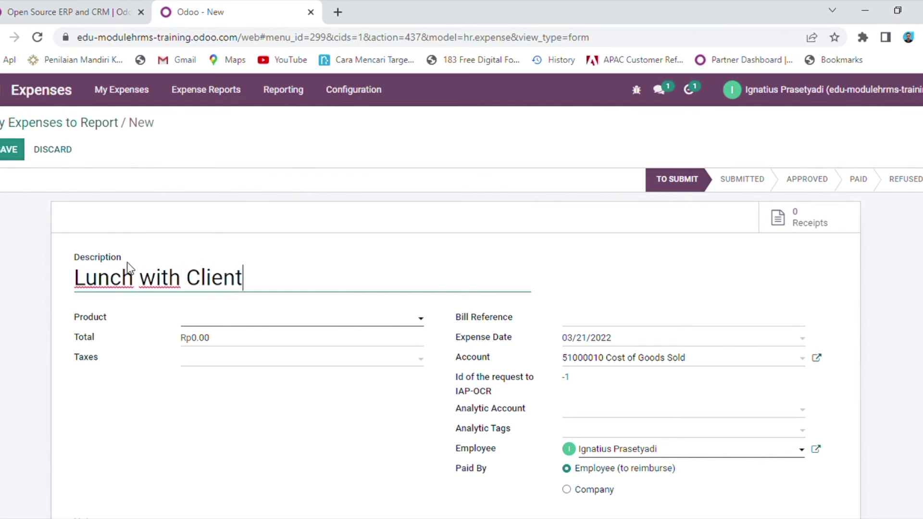
Step: Choose the product [EXP_GEN] Expenses for the expense and set the total to Rp150000
{"action": "left_click", "coordinate": [212, 344]}
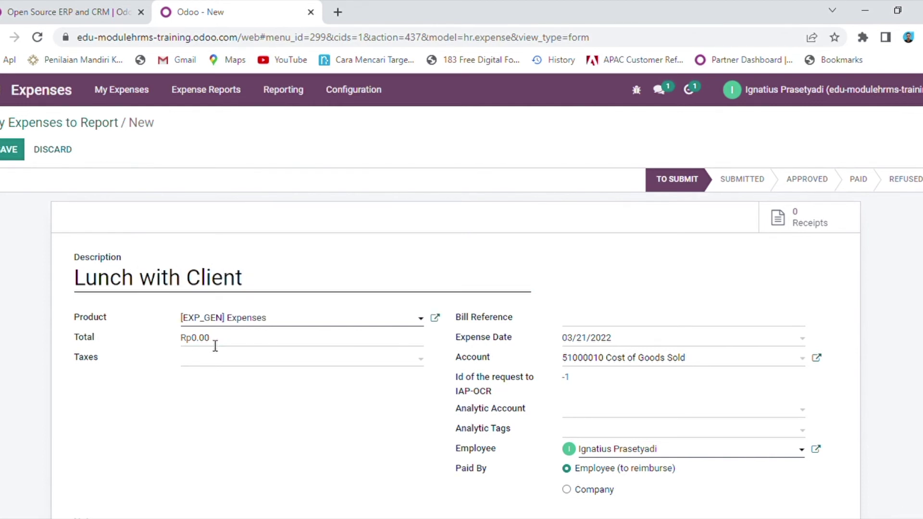
{"action": "left_click", "coordinate": [215, 346]}
{"action": "key", "text": "BackSpace"}
{"action": "key", "text": "BackSpace"}
{"action": "key", "text": "BackSpace"}
{"action": "key", "text": "BackSpace"}
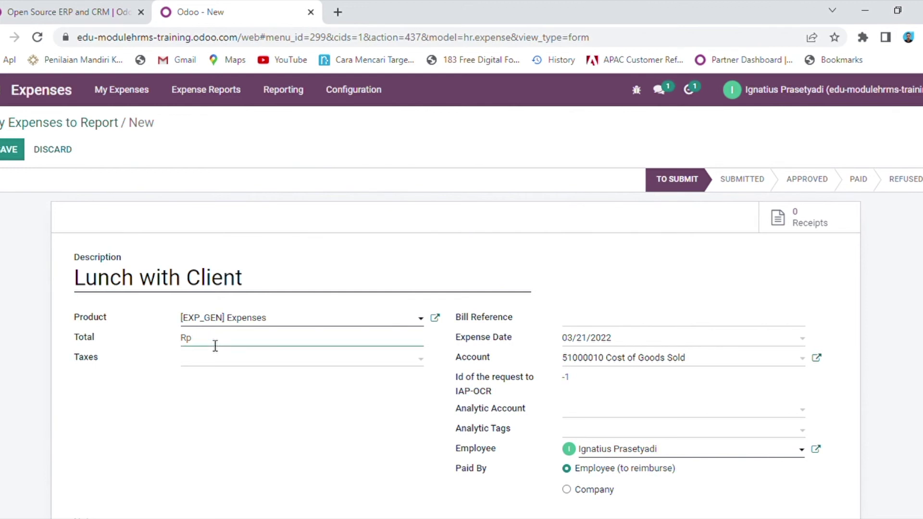
{"action": "type", "text": "150000"}
Step: Set the expense date to 03/18/2022 and the account to 69000000 Other Expenses
{"action": "left_click", "coordinate": [655, 345]}
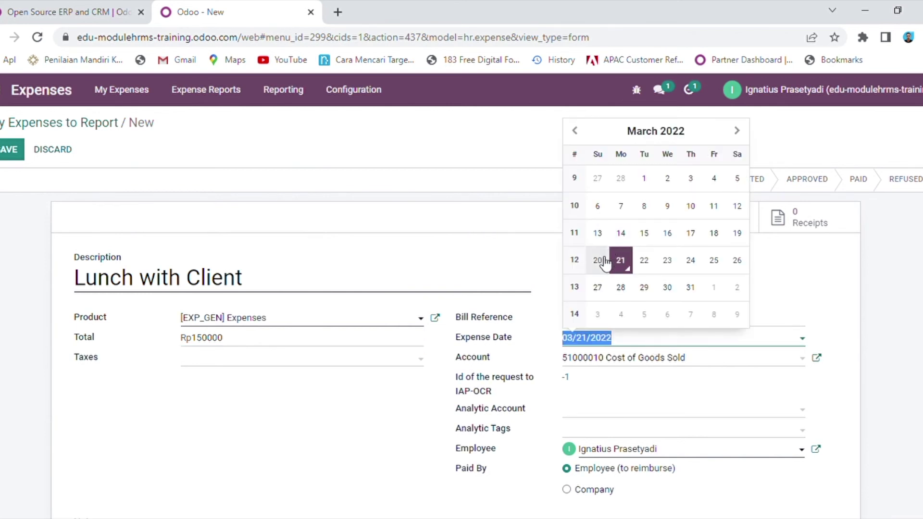
{"action": "left_click", "coordinate": [714, 235]}
{"action": "left_click", "coordinate": [633, 366]}
{"action": "key", "text": "ctrl+a"}
{"action": "type", "text": "other"}
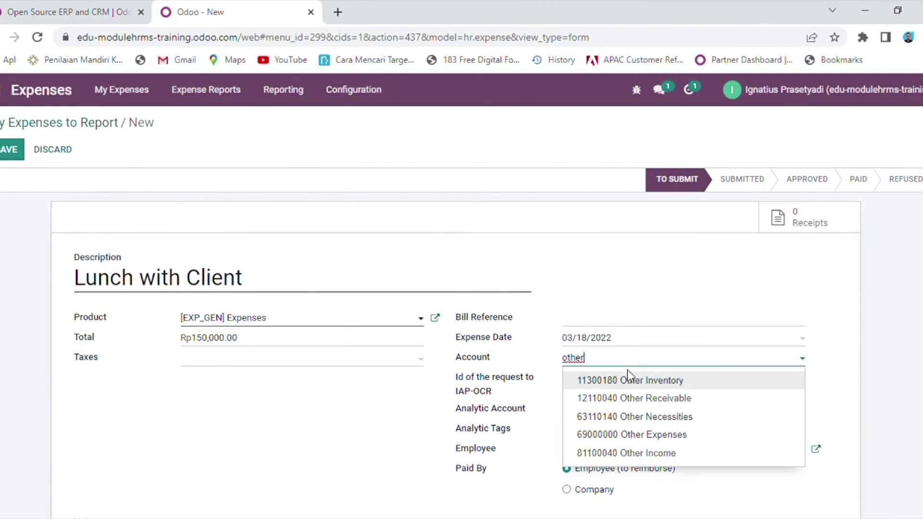
{"action": "left_click", "coordinate": [629, 435]}
Step: Assign the analytic account Pekerja Tetap to the expense
{"action": "scroll", "coordinate": [629, 440], "scroll_direction": "down", "scroll_amount": 1}
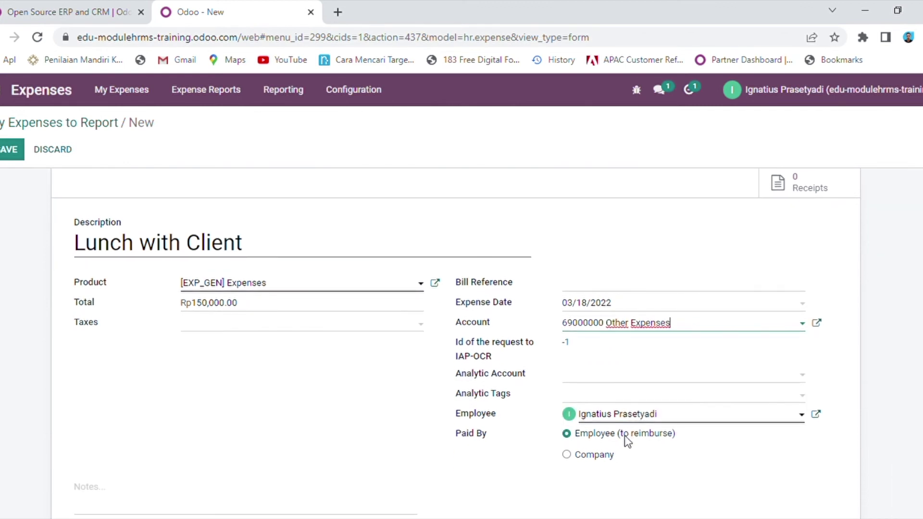
{"action": "left_click", "coordinate": [598, 380]}
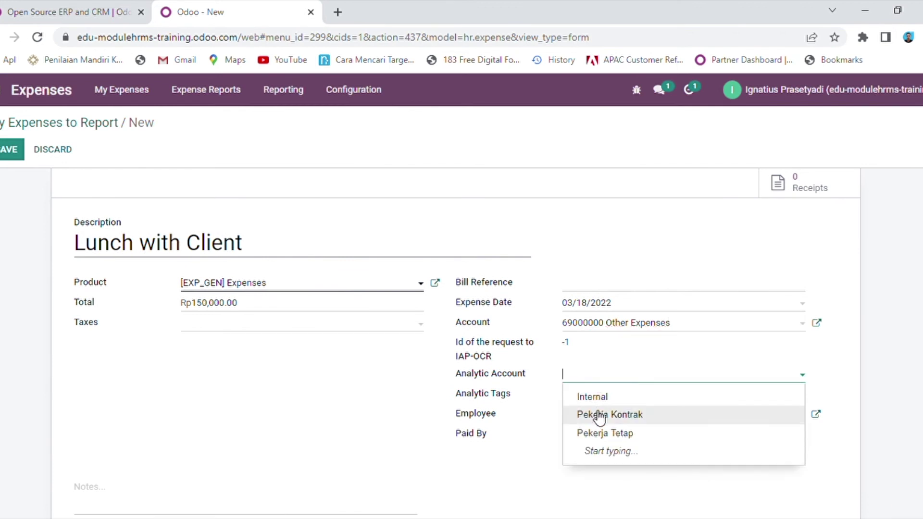
{"action": "left_click", "coordinate": [596, 433]}
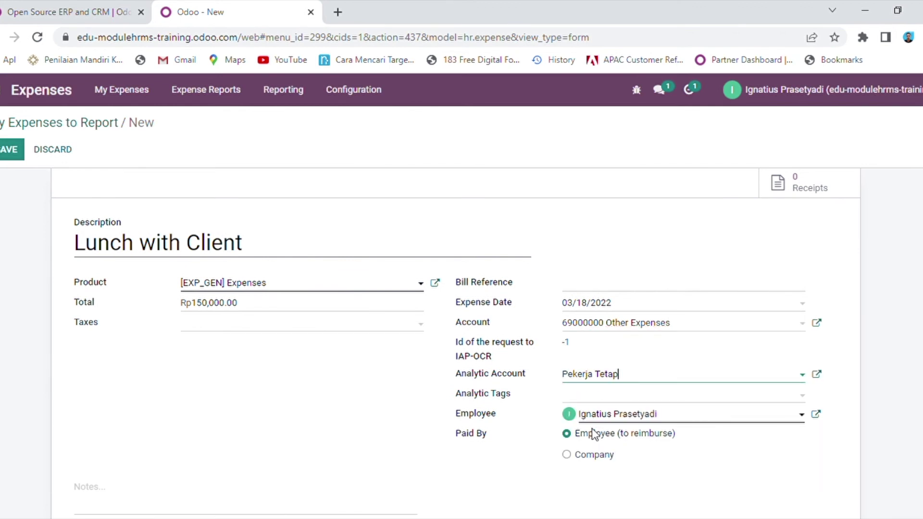
Step: Set the expense as paid by Employee (to reimburse) and save it
{"action": "scroll", "coordinate": [621, 439], "scroll_direction": "down", "scroll_amount": 2}
{"action": "left_click", "coordinate": [623, 440]}
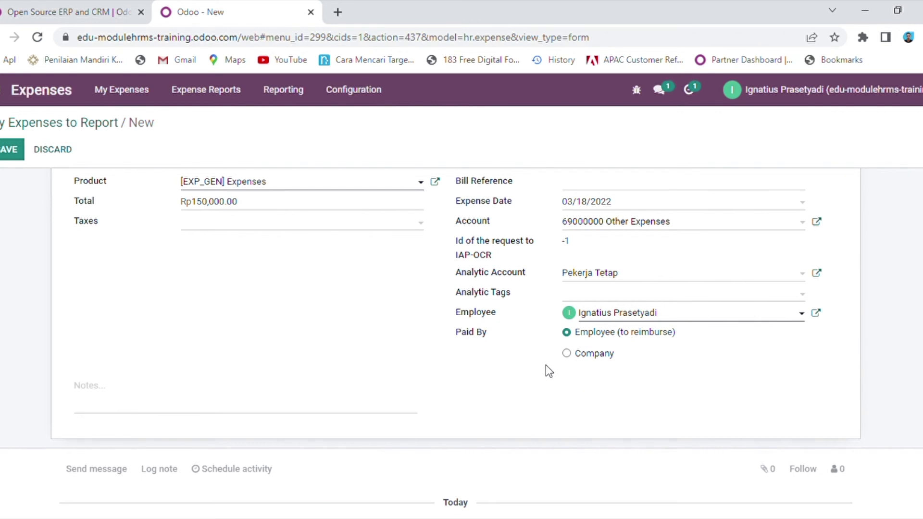
{"action": "left_click", "coordinate": [567, 356]}
{"action": "left_click", "coordinate": [568, 335]}
{"action": "scroll", "coordinate": [614, 340], "scroll_direction": "up", "scroll_amount": 2}
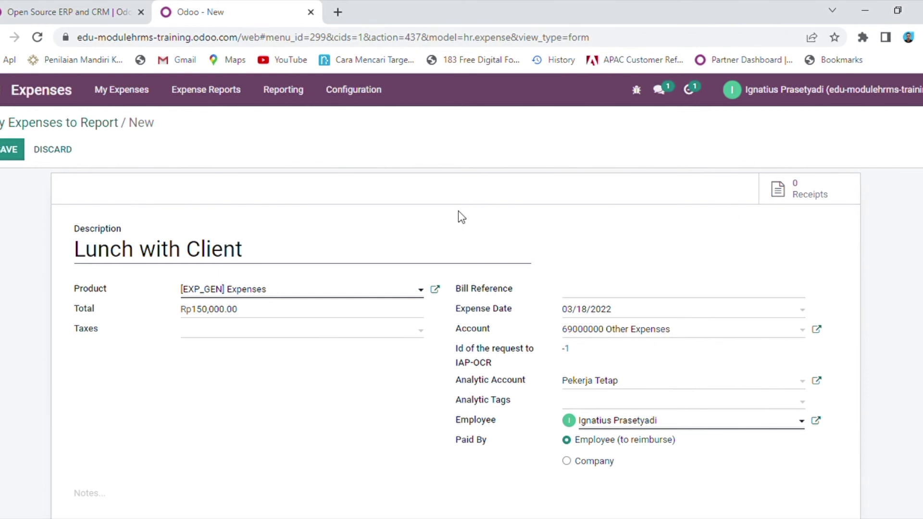
{"action": "scroll", "coordinate": [458, 212], "scroll_direction": "up", "scroll_amount": 1}
{"action": "left_click", "coordinate": [14, 154]}
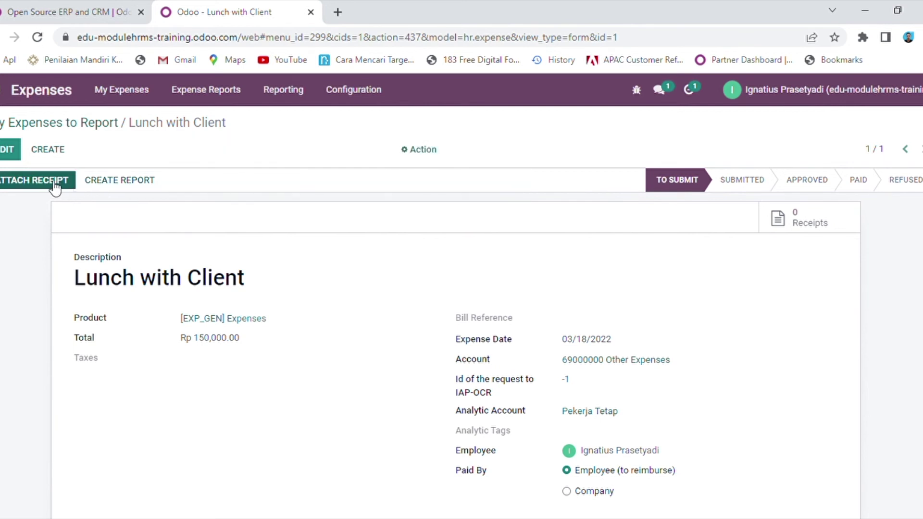
Step: Create an expense report from the Lunch with Client expense and review its summary, expense line and total
{"action": "left_click", "coordinate": [83, 181]}
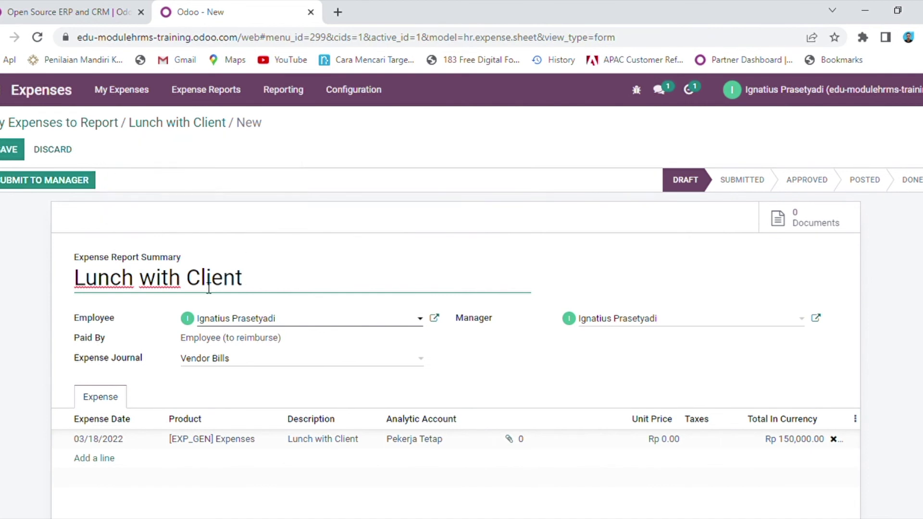
{"action": "scroll", "coordinate": [208, 289], "scroll_direction": "down", "scroll_amount": 2}
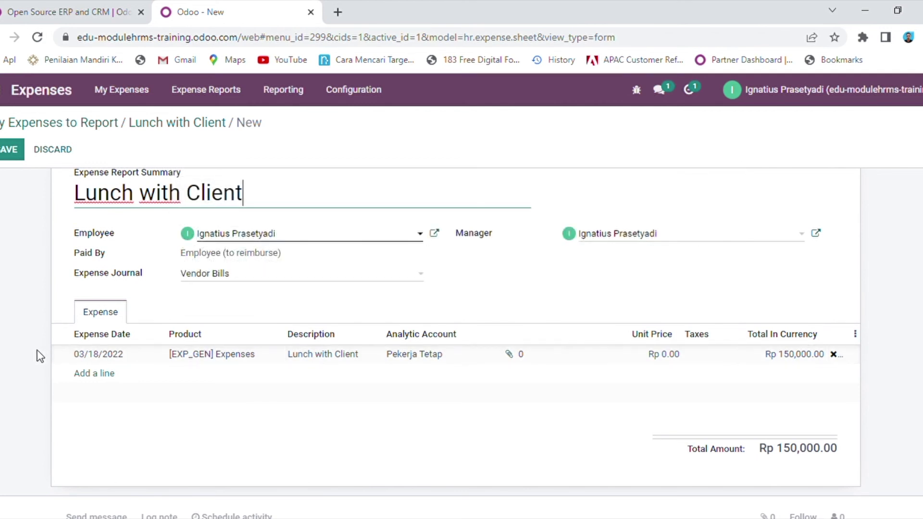
{"action": "scroll", "coordinate": [37, 350], "scroll_direction": "up", "scroll_amount": 2}
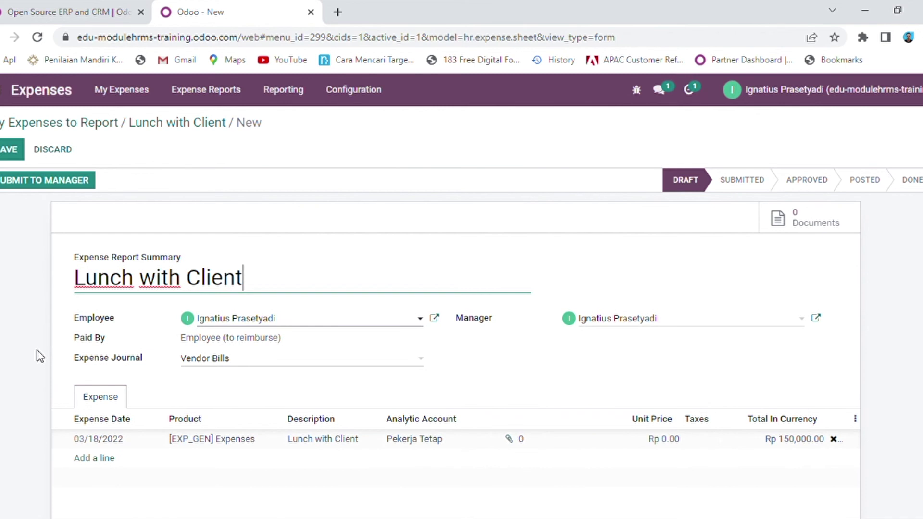
{"action": "scroll", "coordinate": [36, 350], "scroll_direction": "down", "scroll_amount": 2}
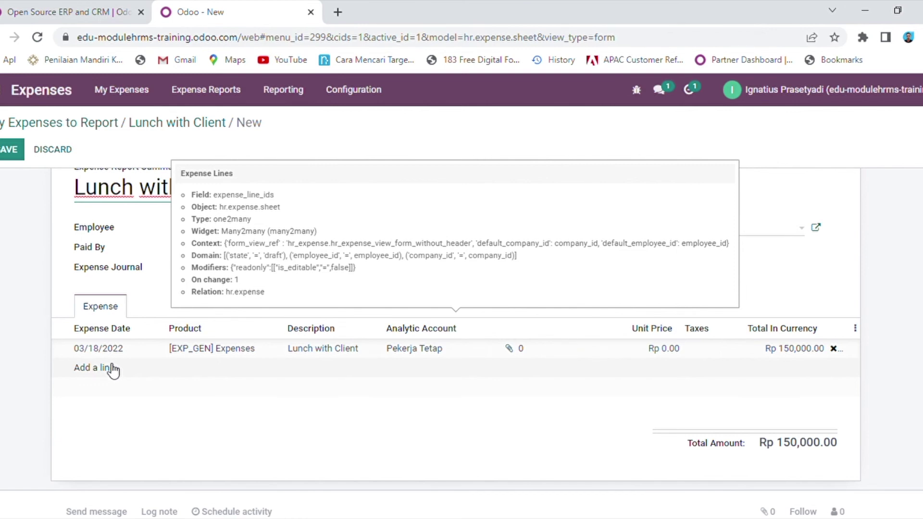
{"action": "scroll", "coordinate": [113, 370], "scroll_direction": "up", "scroll_amount": 2}
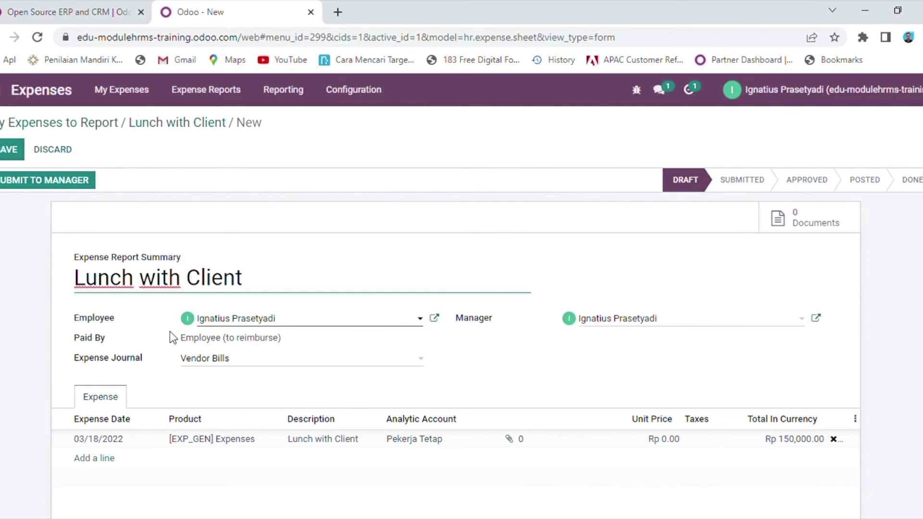
Step: View the expenses that can be added to the report without adding any, and save and submit the report to the manager
{"action": "scroll", "coordinate": [170, 331], "scroll_direction": "down", "scroll_amount": 2}
{"action": "left_click", "coordinate": [110, 359]}
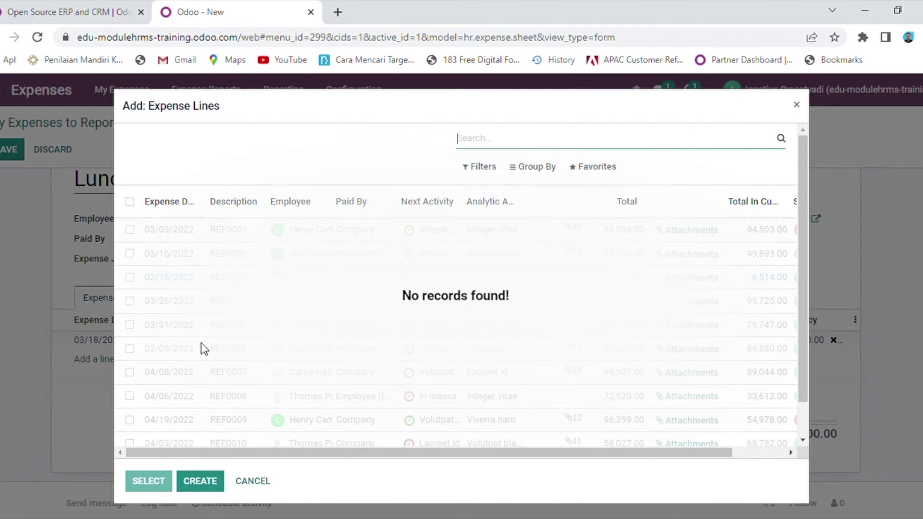
{"action": "left_click", "coordinate": [248, 481]}
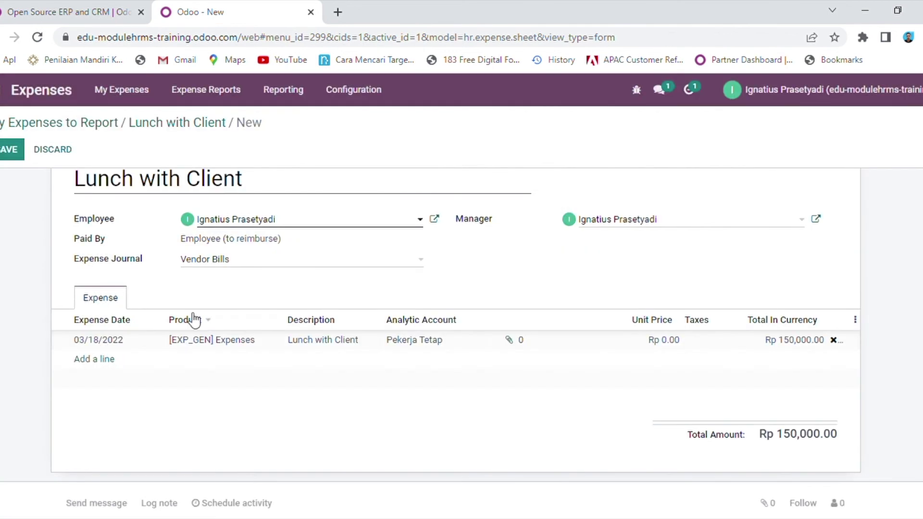
{"action": "left_click", "coordinate": [16, 154]}
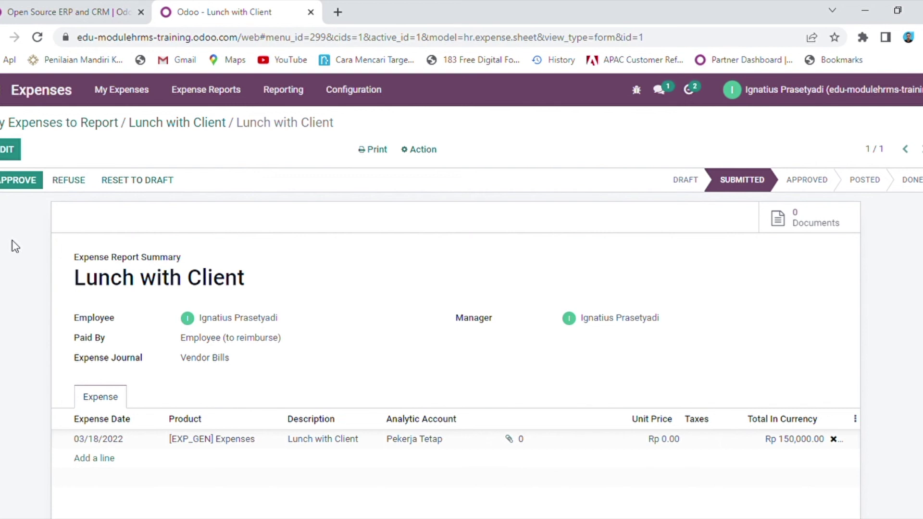
Step: Approve the Lunch with Client report from the expense reports to approve and have it reported in the next payslip
{"action": "left_click", "coordinate": [234, 102]}
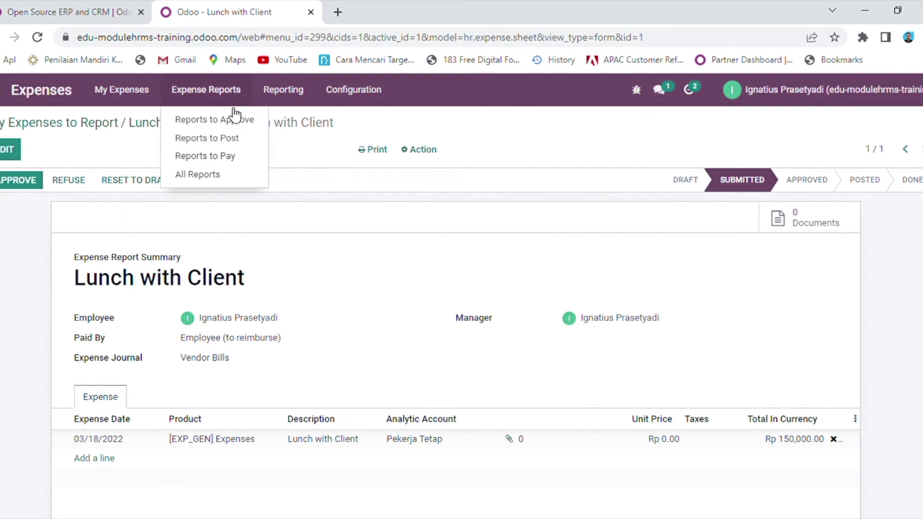
{"action": "left_click", "coordinate": [225, 124]}
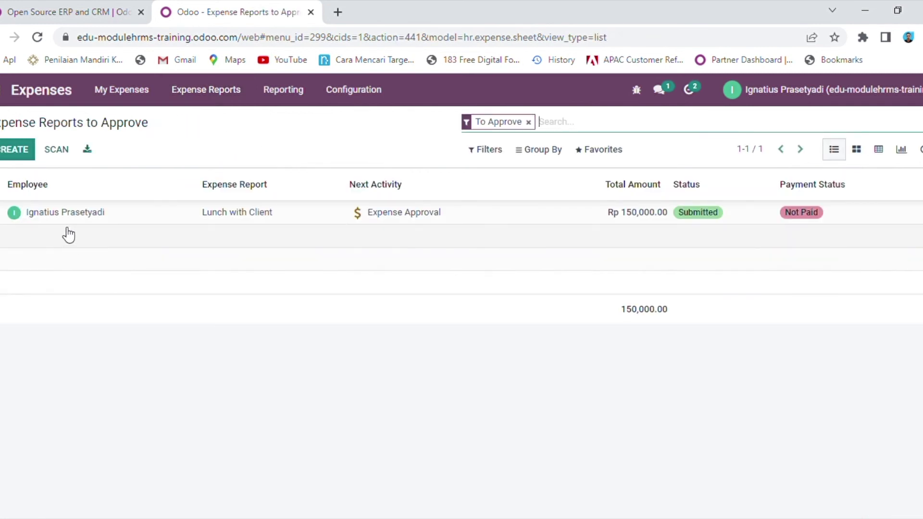
{"action": "left_click", "coordinate": [51, 219]}
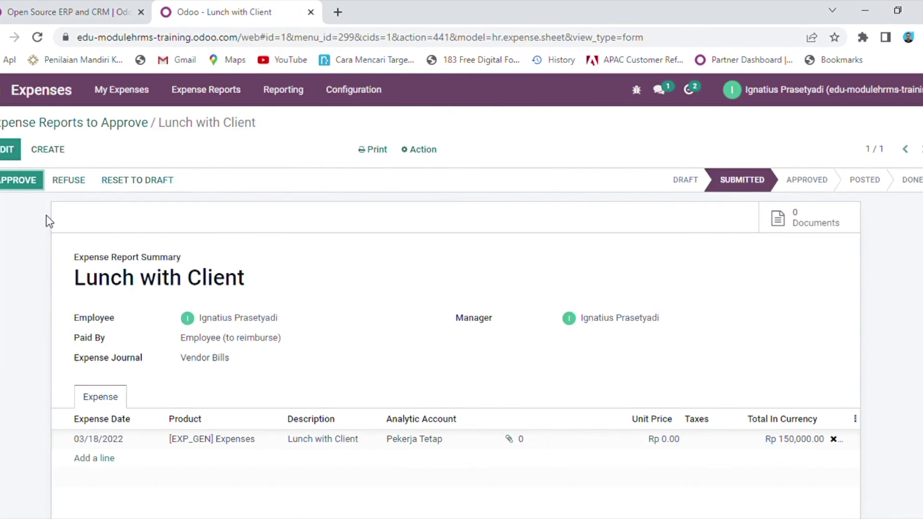
{"action": "left_click", "coordinate": [19, 182]}
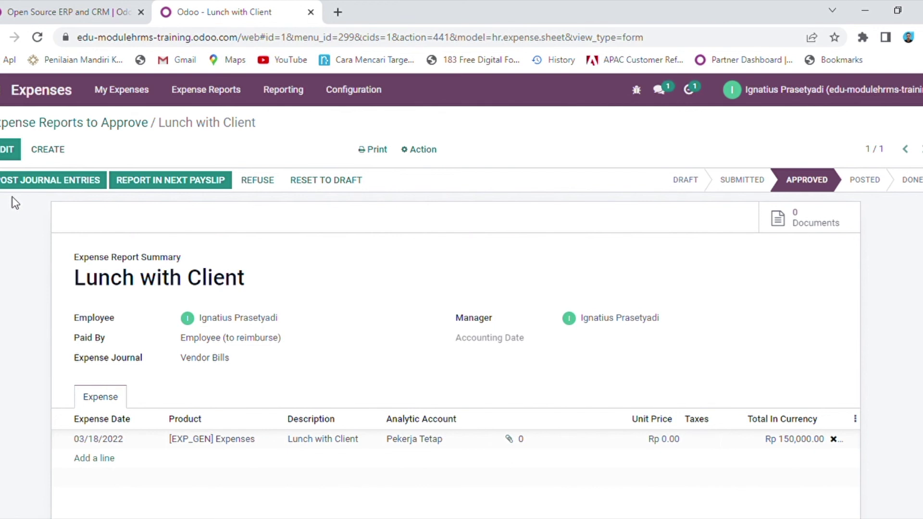
{"action": "left_click", "coordinate": [162, 181]}
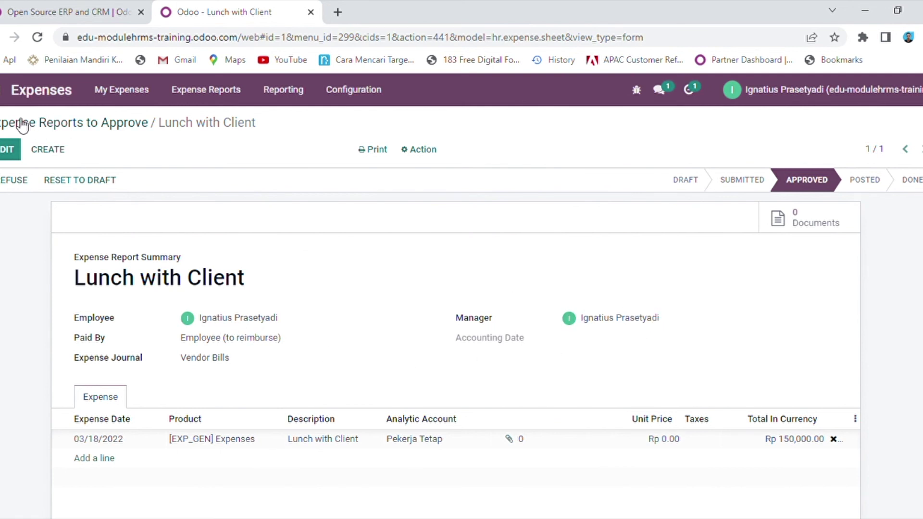
Step: Switch to the Payroll app and view the payslip batches and the list of all employee payslips
{"action": "left_click", "coordinate": [3, 96]}
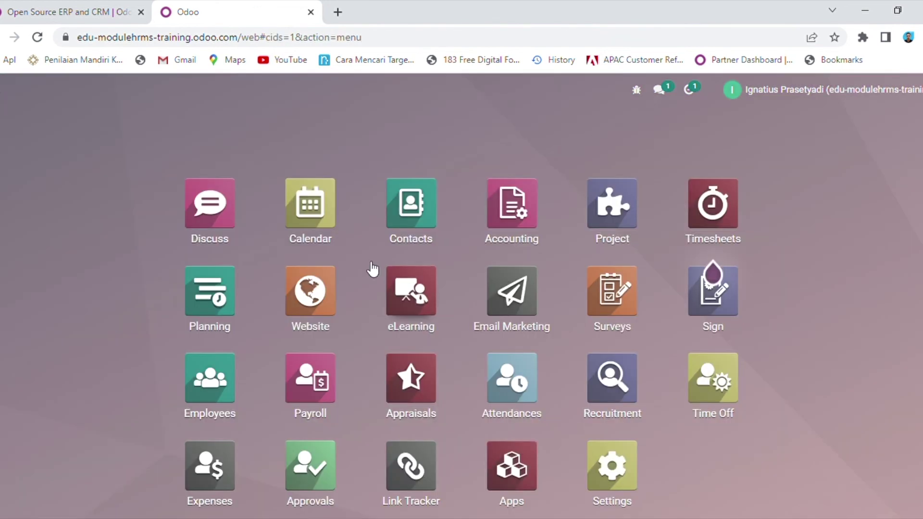
{"action": "left_click", "coordinate": [296, 382]}
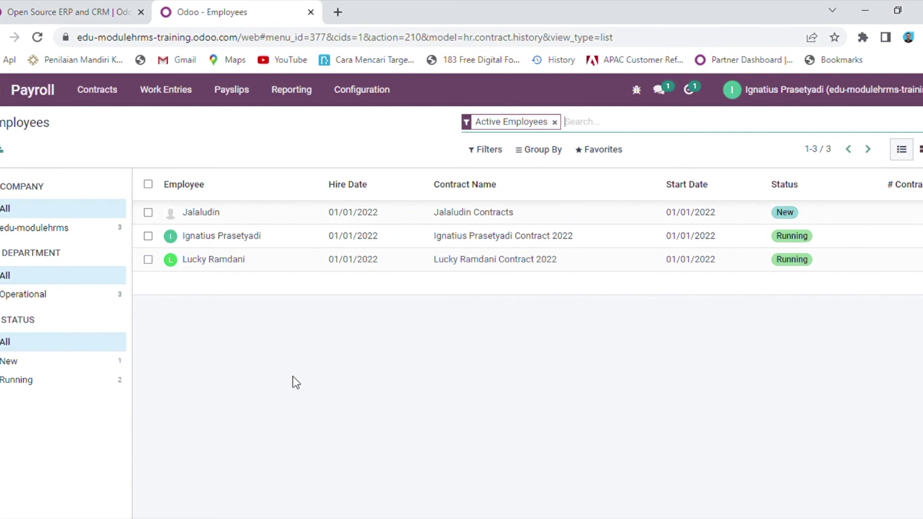
{"action": "left_click", "coordinate": [237, 100]}
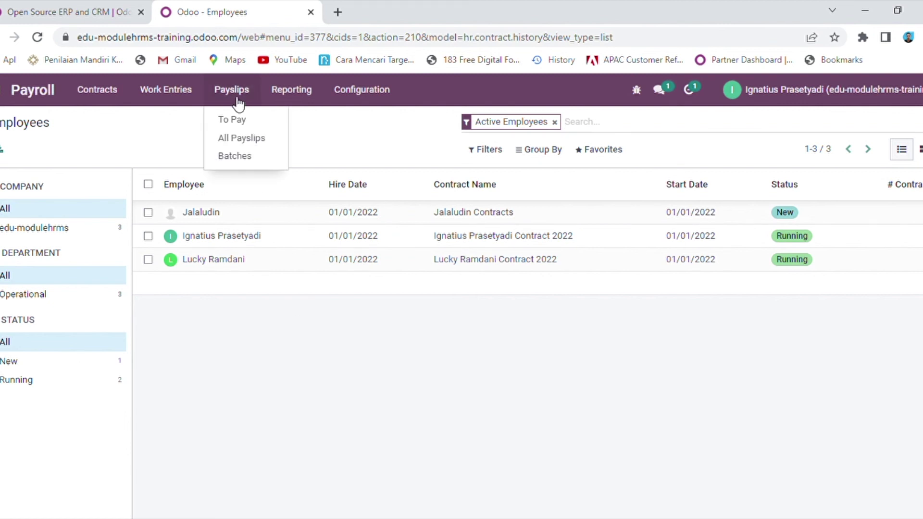
{"action": "left_click", "coordinate": [239, 157]}
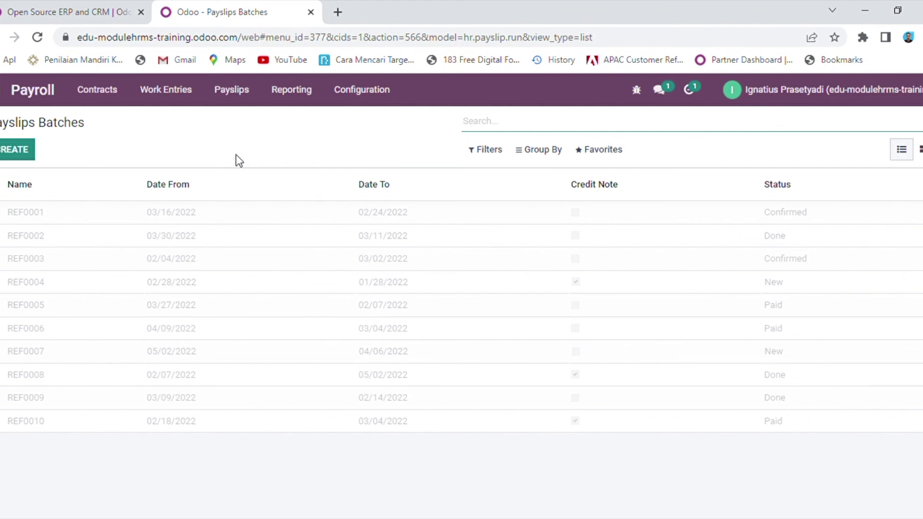
{"action": "left_click", "coordinate": [243, 92]}
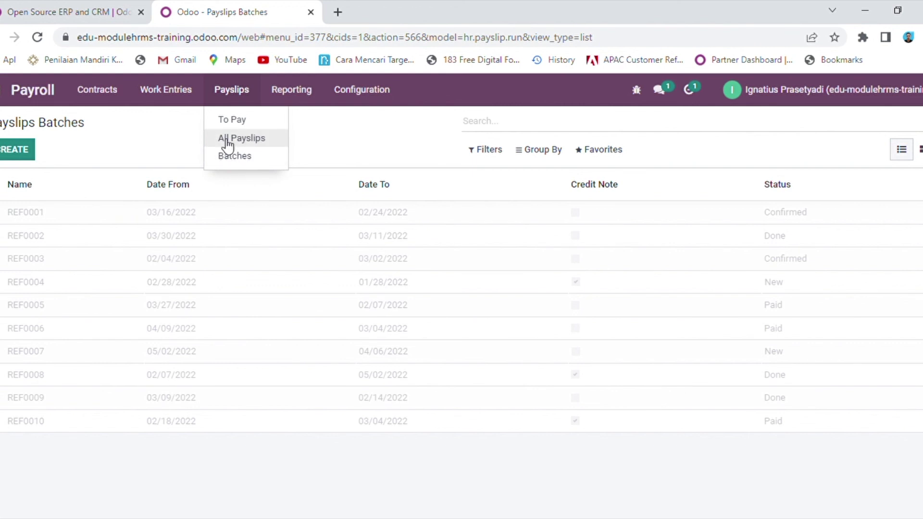
{"action": "left_click", "coordinate": [230, 139]}
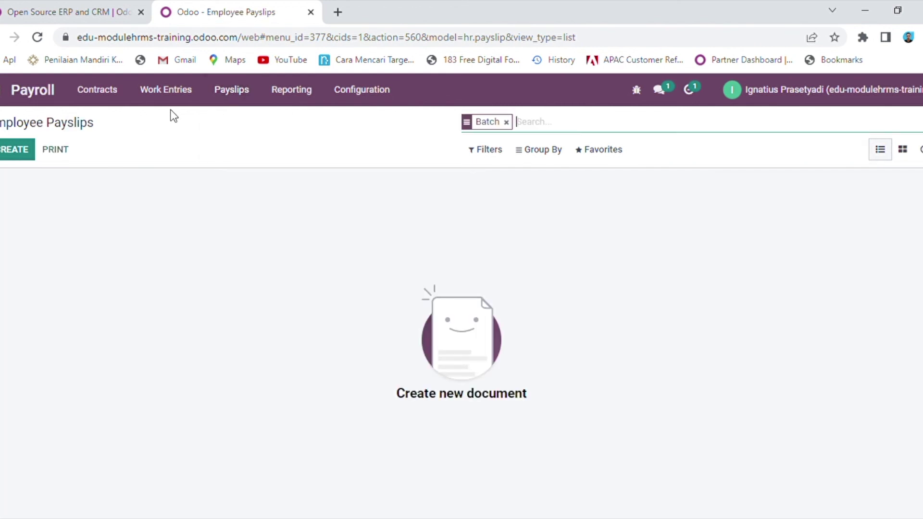
Step: Create a new payslip from the payslips to pay and choose the employee who filed the Lunch with Client expense
{"action": "left_click", "coordinate": [222, 95]}
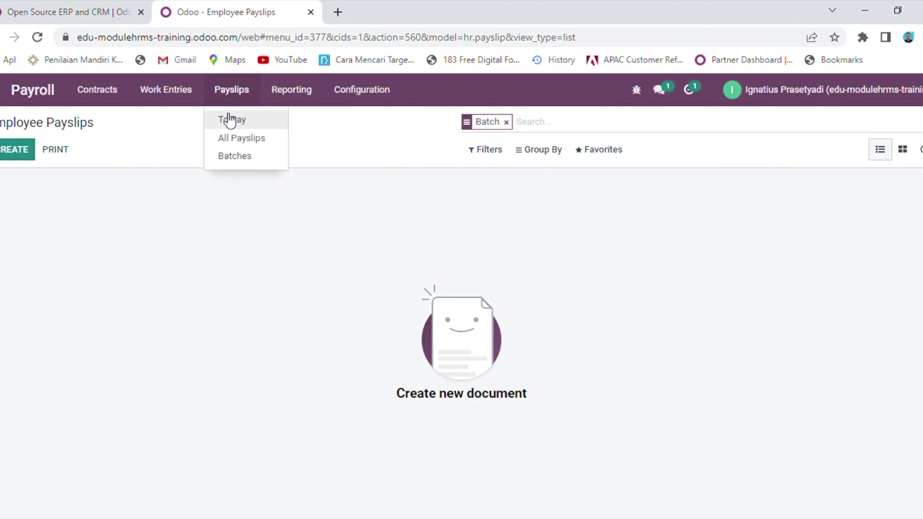
{"action": "left_click", "coordinate": [229, 120]}
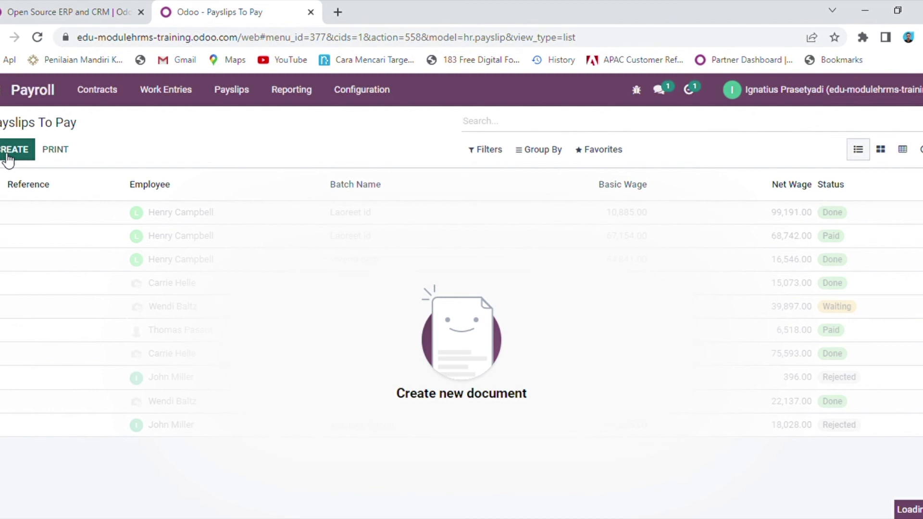
{"action": "left_click", "coordinate": [133, 276]}
{"action": "type", "text": "Ignatiu"}
{"action": "key", "text": "Return"}
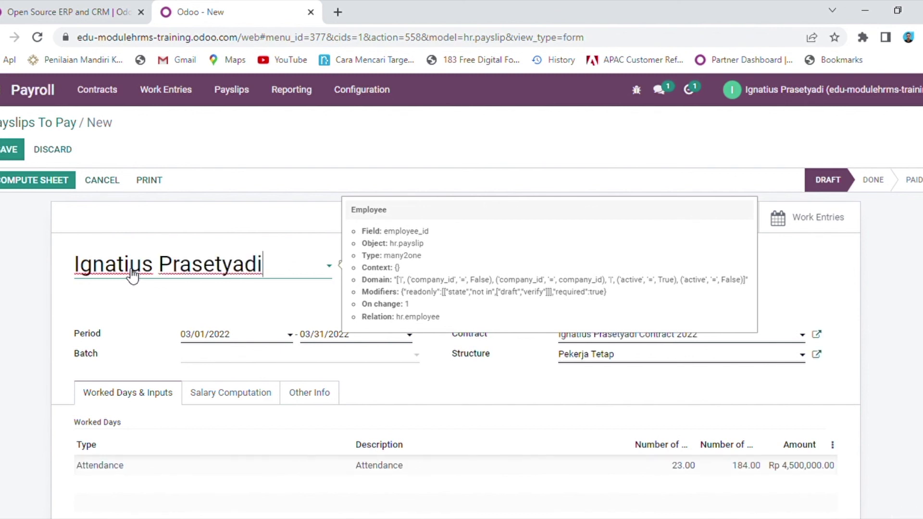
{"action": "left_click", "coordinate": [193, 296]}
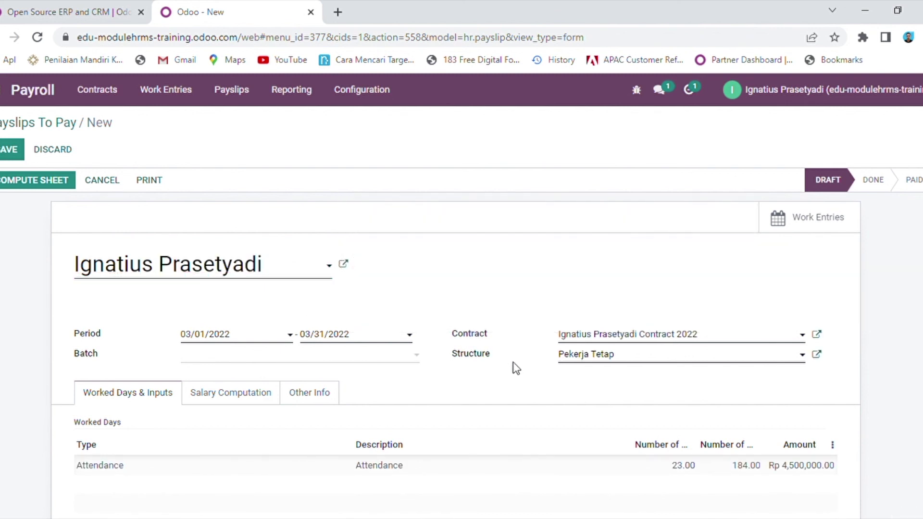
Step: Check the new payslip's worked days and other inputs, and save the payslip
{"action": "scroll", "coordinate": [516, 368], "scroll_direction": "down", "scroll_amount": 1}
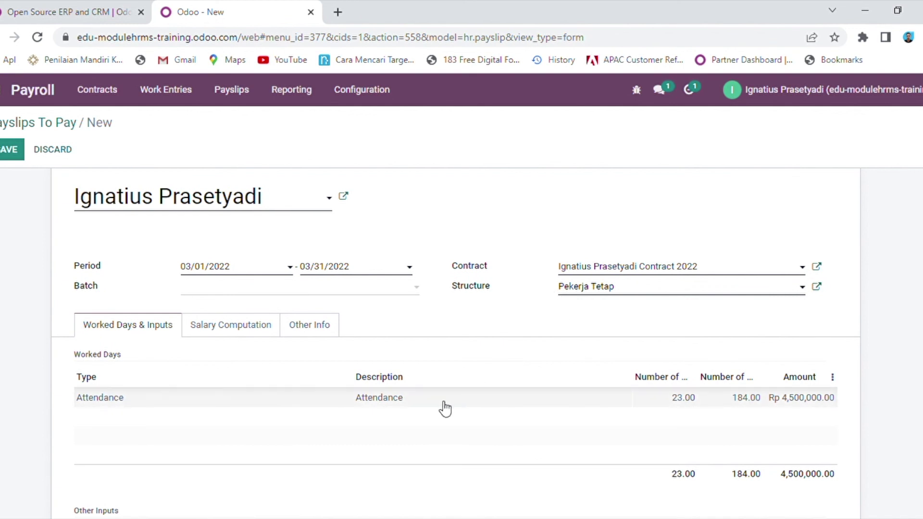
{"action": "scroll", "coordinate": [440, 405], "scroll_direction": "down", "scroll_amount": 3}
{"action": "scroll", "coordinate": [440, 402], "scroll_direction": "up", "scroll_amount": 5}
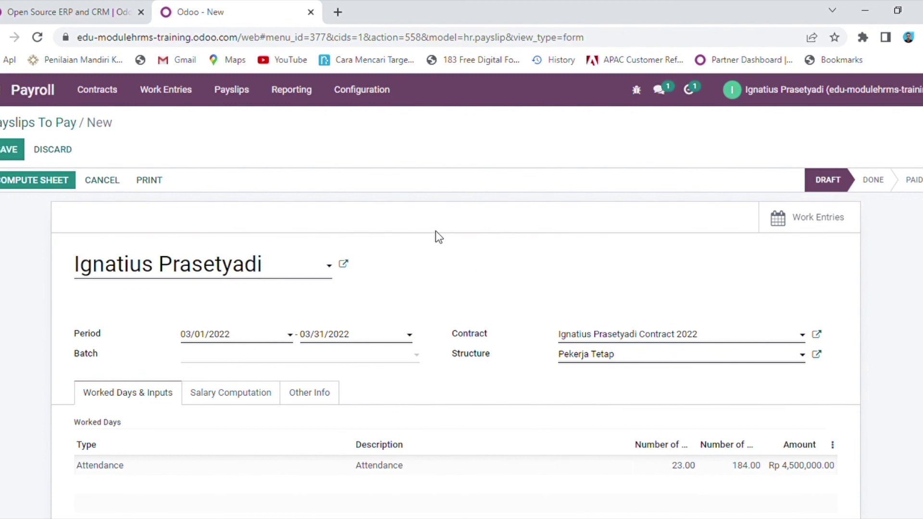
{"action": "left_click", "coordinate": [18, 155]}
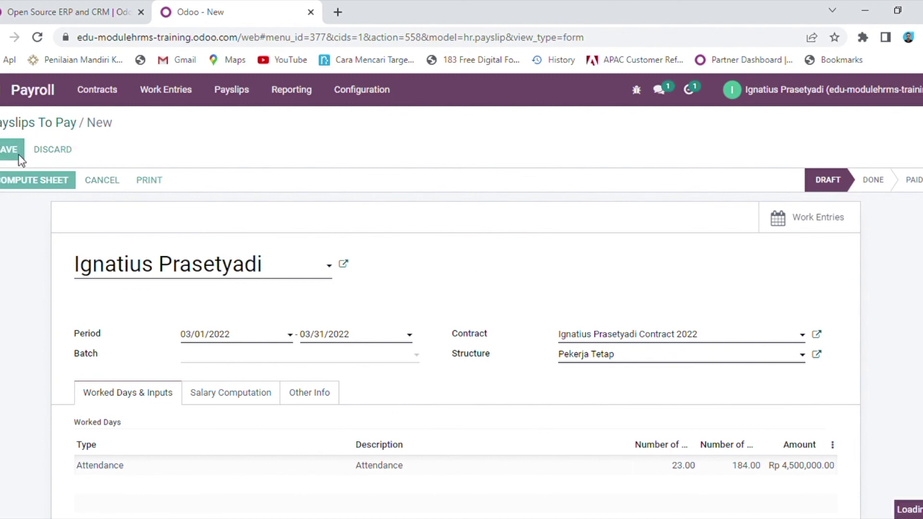
Step: Examine the saved payslip's worked days, its Expenses line under Other Inputs and the linked expense report
{"action": "scroll", "coordinate": [351, 260], "scroll_direction": "down", "scroll_amount": 6}
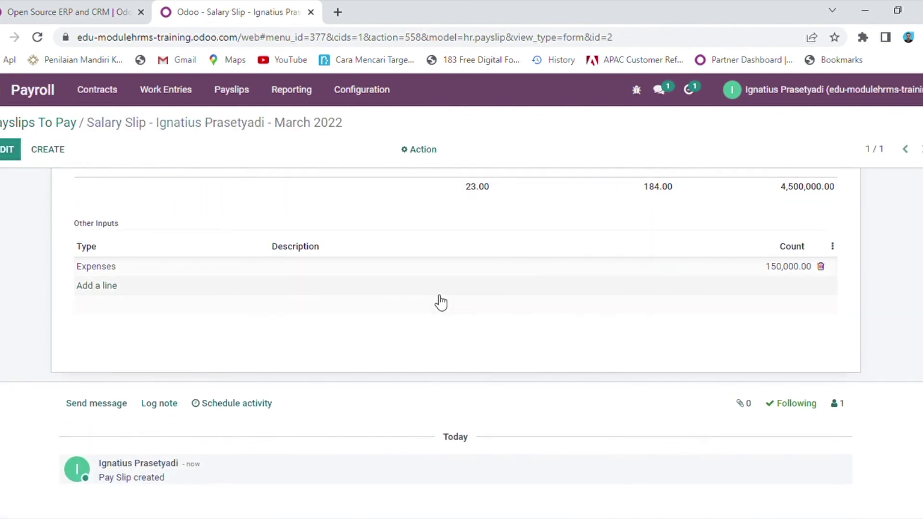
{"action": "scroll", "coordinate": [440, 302], "scroll_direction": "up", "scroll_amount": 6}
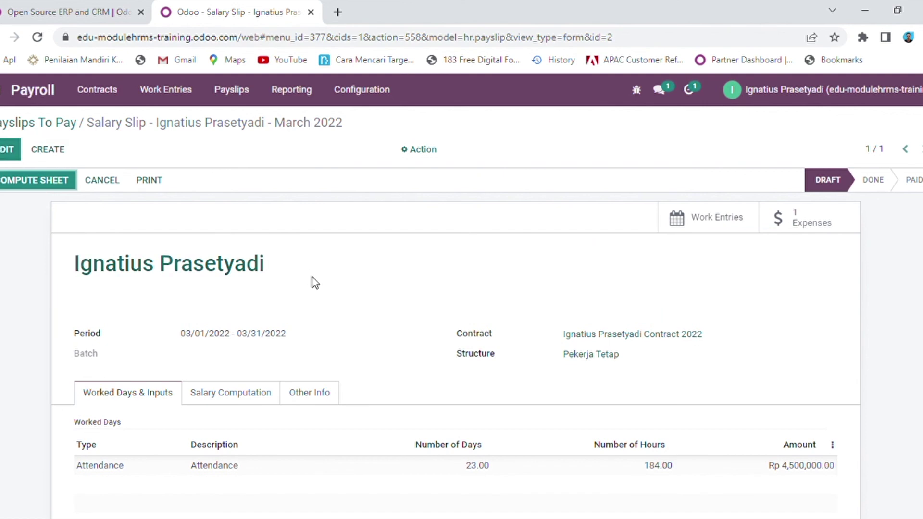
{"action": "scroll", "coordinate": [313, 282], "scroll_direction": "down", "scroll_amount": 5}
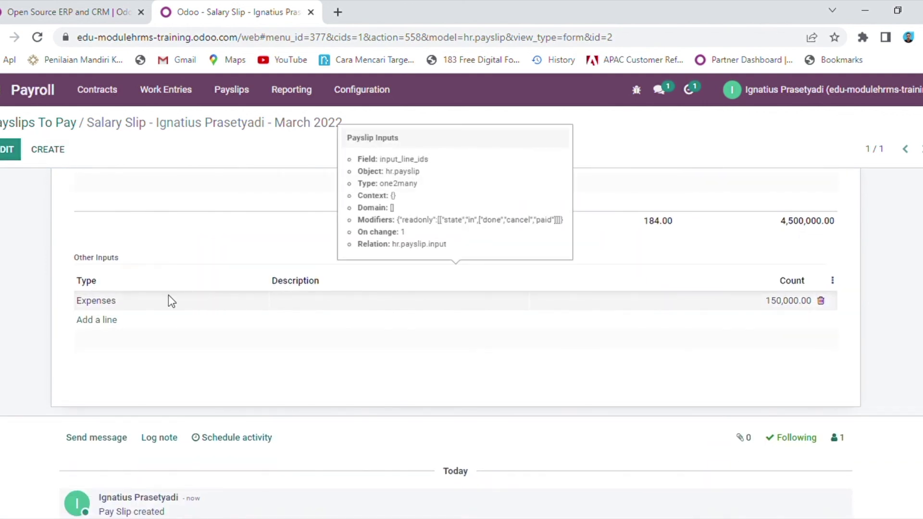
{"action": "scroll", "coordinate": [168, 295], "scroll_direction": "up", "scroll_amount": 2}
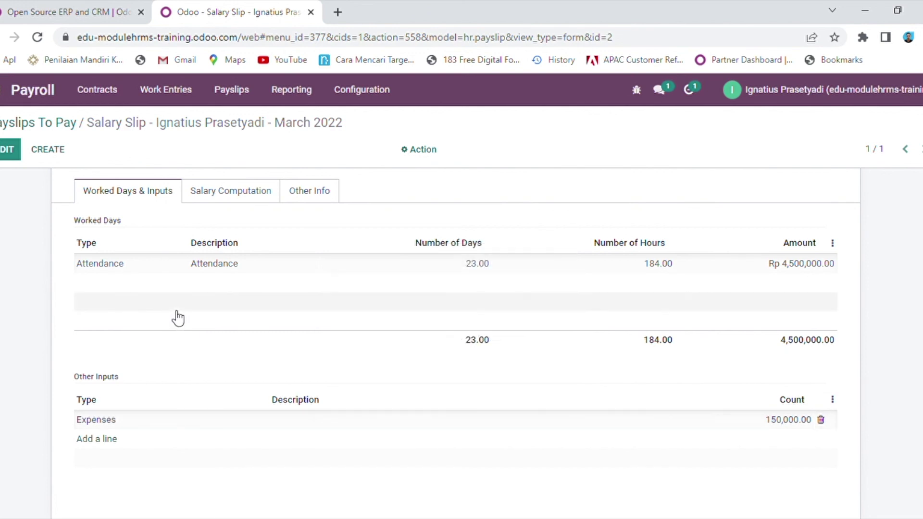
{"action": "scroll", "coordinate": [178, 318], "scroll_direction": "up", "scroll_amount": 5}
{"action": "scroll", "coordinate": [176, 317], "scroll_direction": "down", "scroll_amount": 1}
{"action": "scroll", "coordinate": [176, 316], "scroll_direction": "up", "scroll_amount": 1}
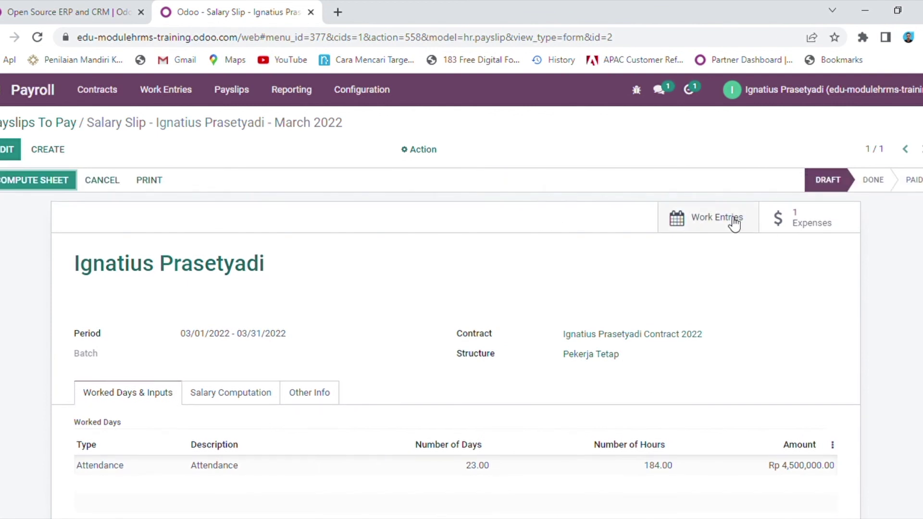
{"action": "left_click", "coordinate": [802, 220]}
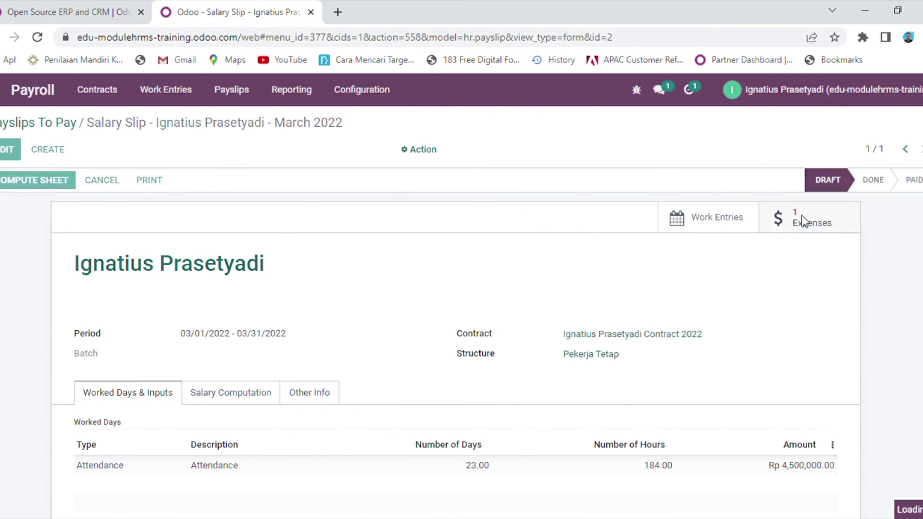
{"action": "left_click", "coordinate": [248, 126]}
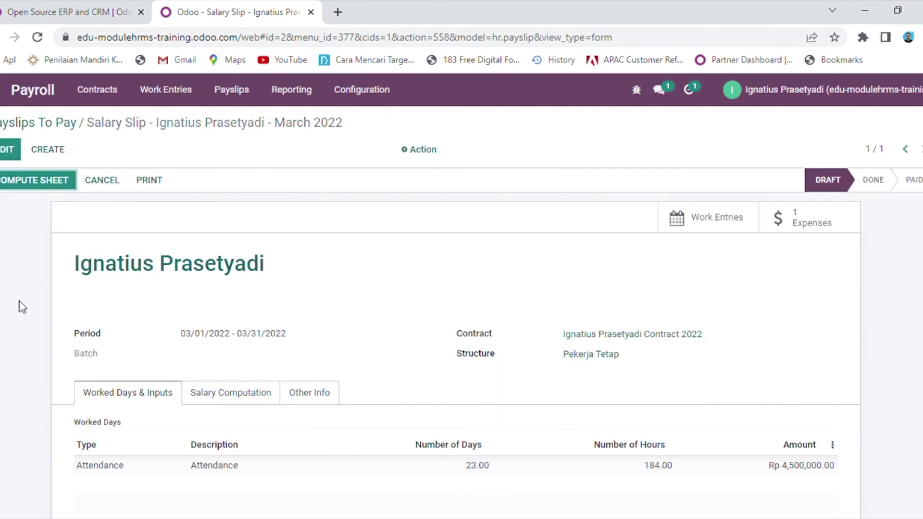
Step: View the payslip's salary computation and compute the sheet
{"action": "left_click", "coordinate": [198, 397]}
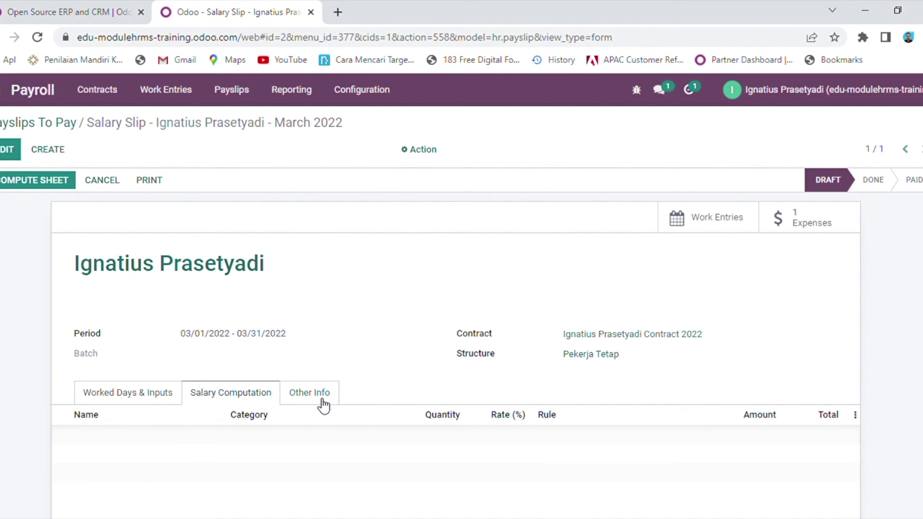
{"action": "scroll", "coordinate": [323, 407], "scroll_direction": "down", "scroll_amount": 3}
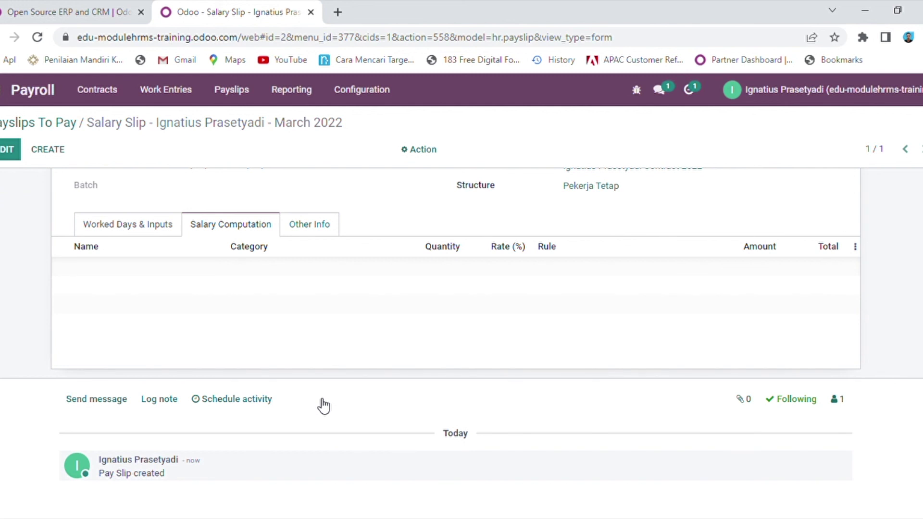
{"action": "scroll", "coordinate": [323, 407], "scroll_direction": "up", "scroll_amount": 3}
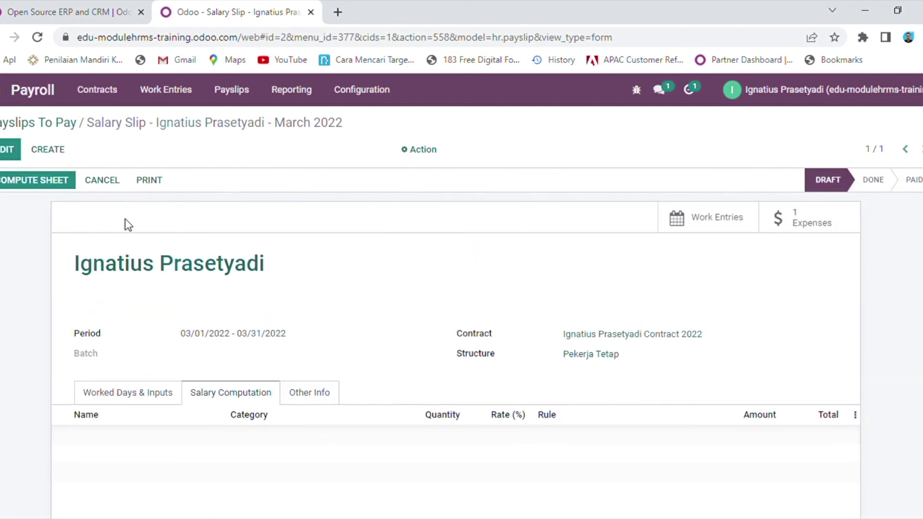
{"action": "left_click", "coordinate": [61, 189]}
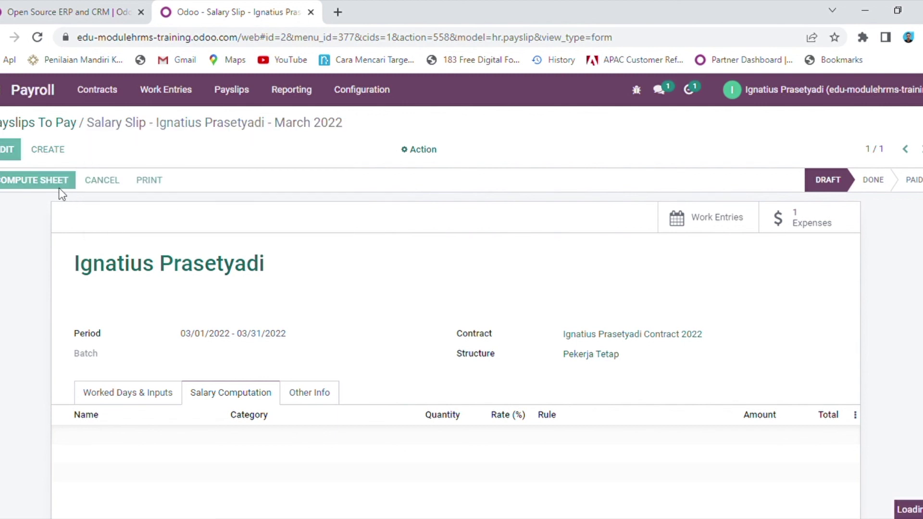
Step: Review the computed salary lines from Basic Salary to Take Home Pay, paying attention to the Reimbursement amount
{"action": "scroll", "coordinate": [185, 368], "scroll_direction": "down", "scroll_amount": 4}
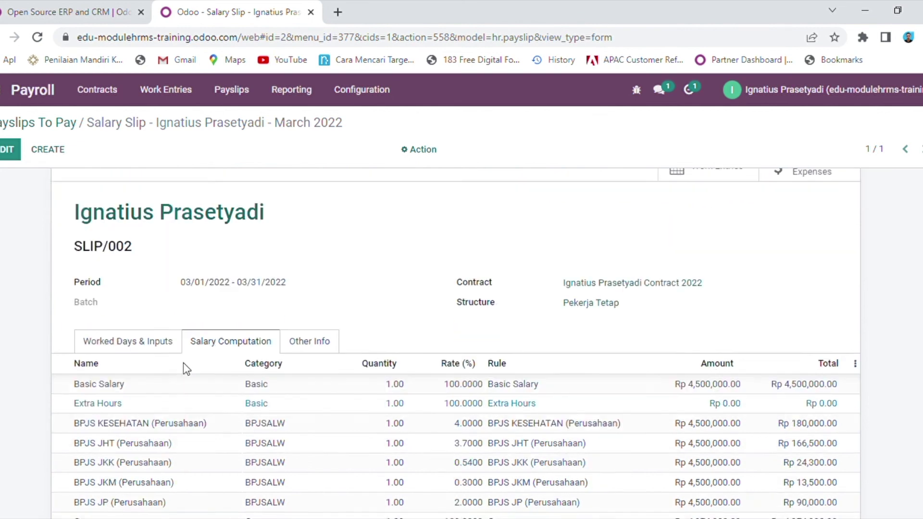
{"action": "scroll", "coordinate": [184, 364], "scroll_direction": "down", "scroll_amount": 2}
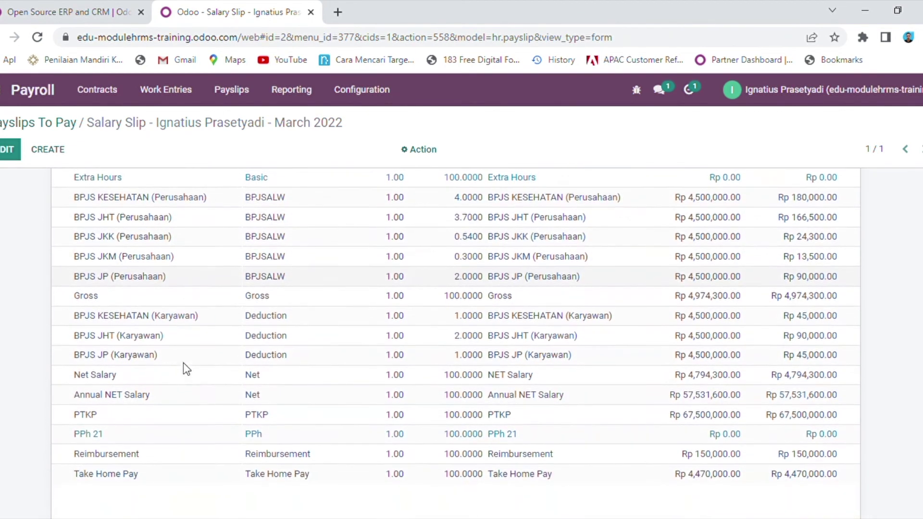
{"action": "scroll", "coordinate": [183, 364], "scroll_direction": "up", "scroll_amount": 2}
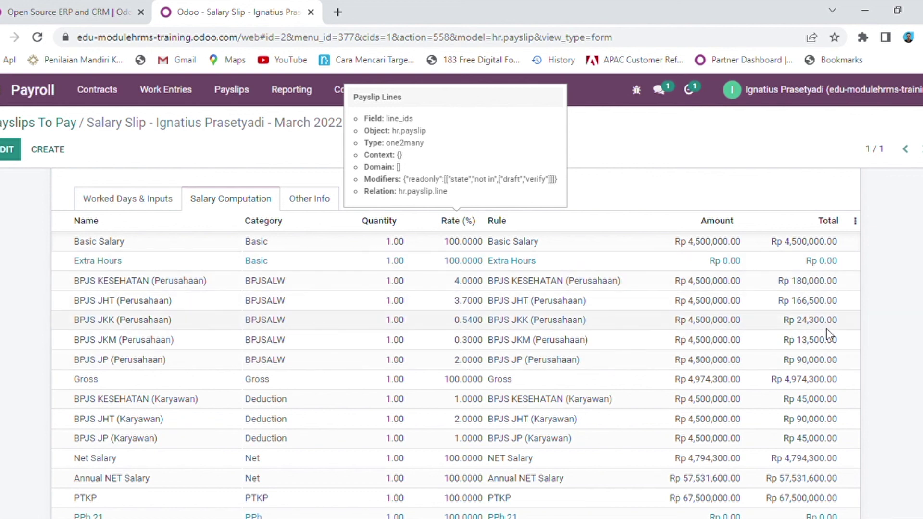
{"action": "scroll", "coordinate": [828, 362], "scroll_direction": "down", "scroll_amount": 2}
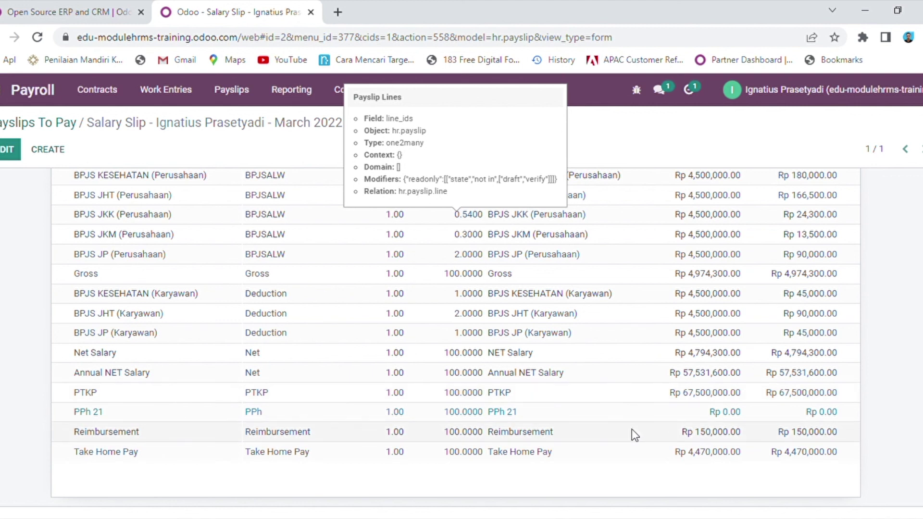
{"action": "left_click_drag", "start_coordinate": [72, 432], "coordinate": [527, 425]}
{"action": "left_click_drag", "start_coordinate": [648, 435], "coordinate": [843, 434]}
{"action": "left_click", "coordinate": [879, 440]}
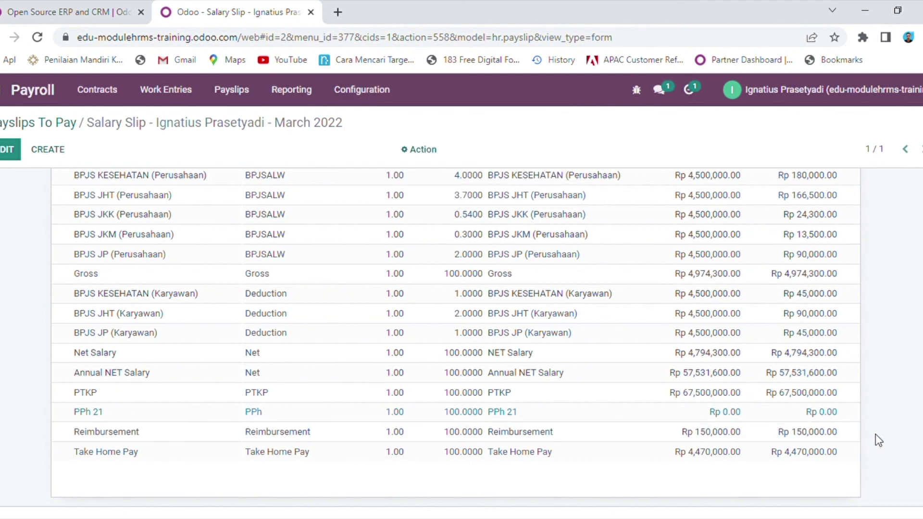
Step: Check the Take Home Pay line against the other salary lines and return to the payslip's header
{"action": "scroll", "coordinate": [646, 312], "scroll_direction": "up", "scroll_amount": 6}
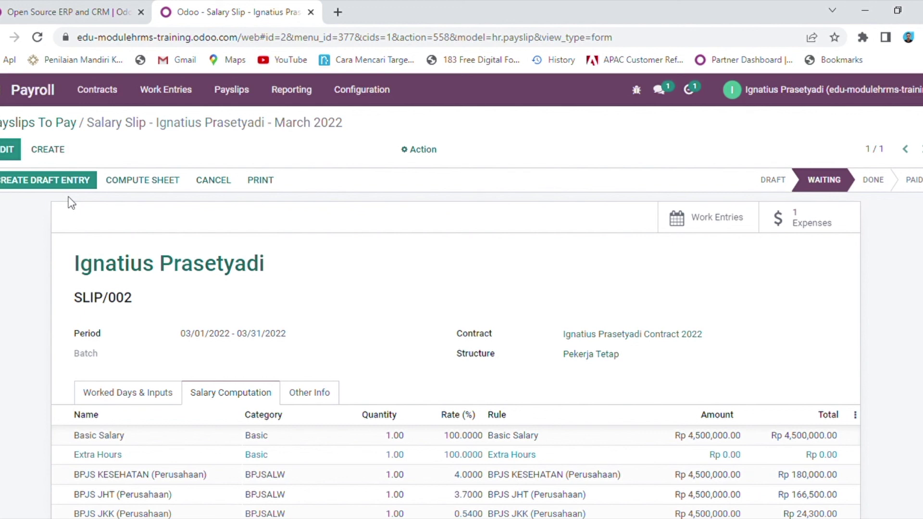
{"action": "scroll", "coordinate": [68, 197], "scroll_direction": "down", "scroll_amount": 10}
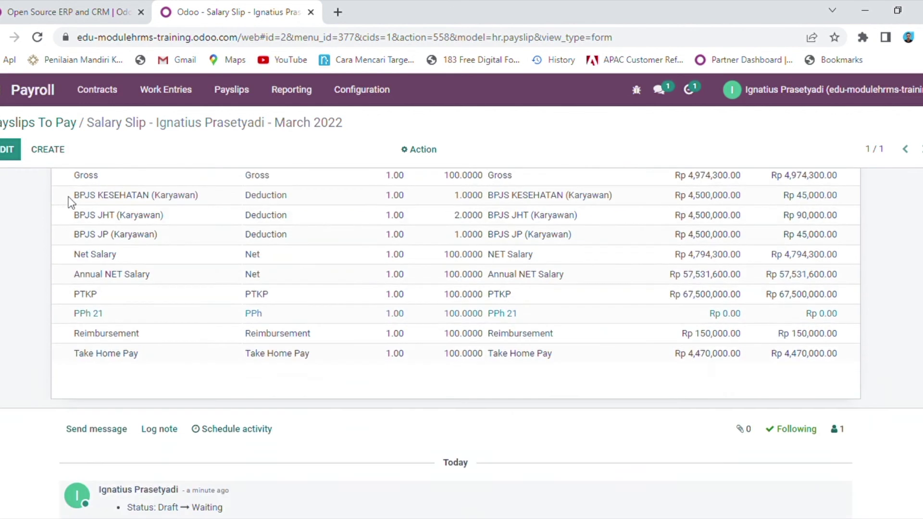
{"action": "left_click_drag", "start_coordinate": [549, 272], "coordinate": [844, 280]}
{"action": "left_click", "coordinate": [844, 281]}
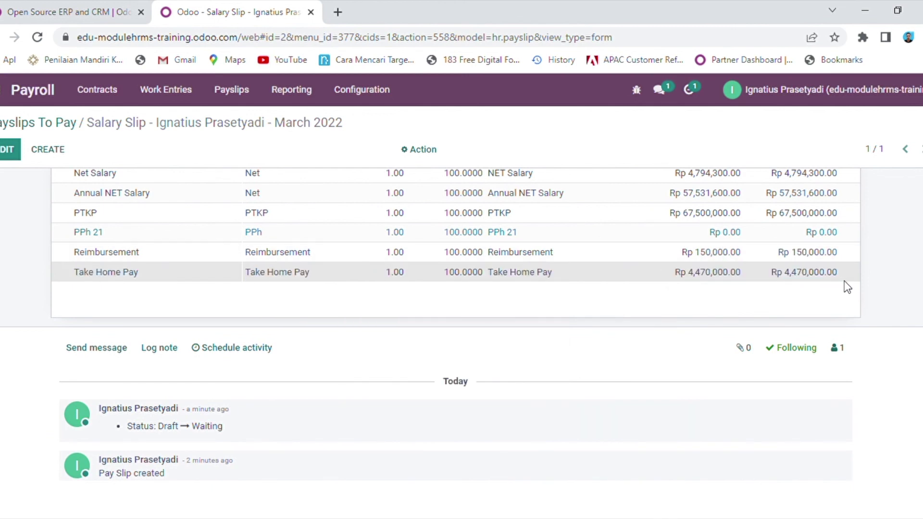
{"action": "scroll", "coordinate": [844, 280], "scroll_direction": "up", "scroll_amount": 10}
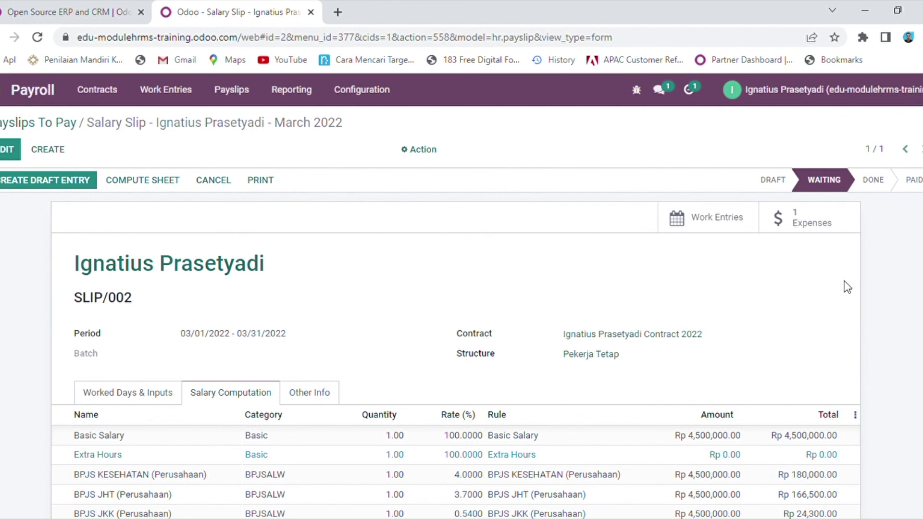